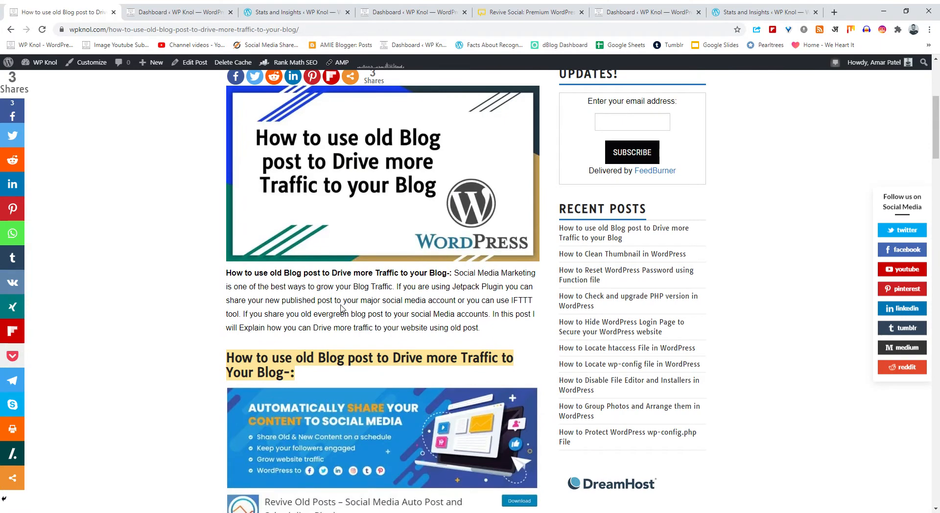
Read the blog post's introduction on driving traffic with old posts, highlighting the paragraph and its Jetpack Plugin and IFTTT mentions
{"action": "scroll", "coordinate": [344, 310], "scroll_direction": "up", "scroll_amount": 1}
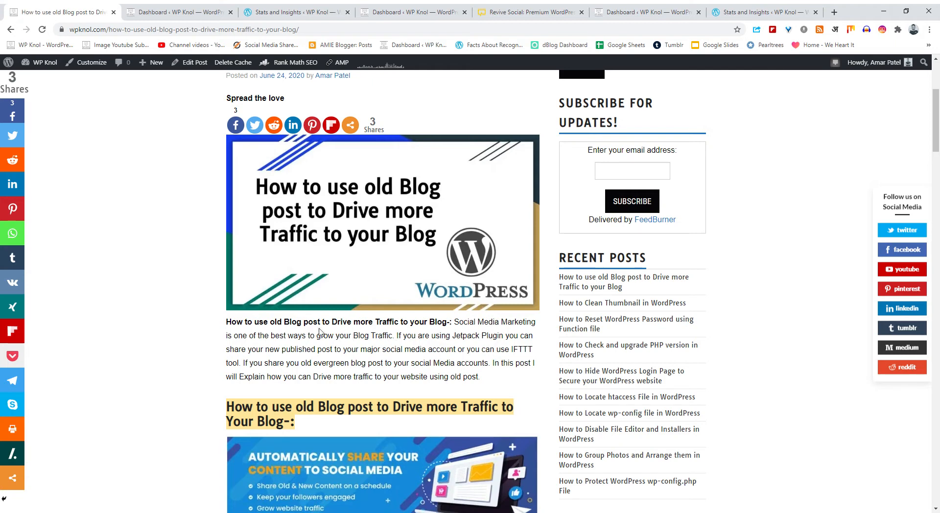
{"action": "scroll", "coordinate": [301, 332], "scroll_direction": "up", "scroll_amount": 2}
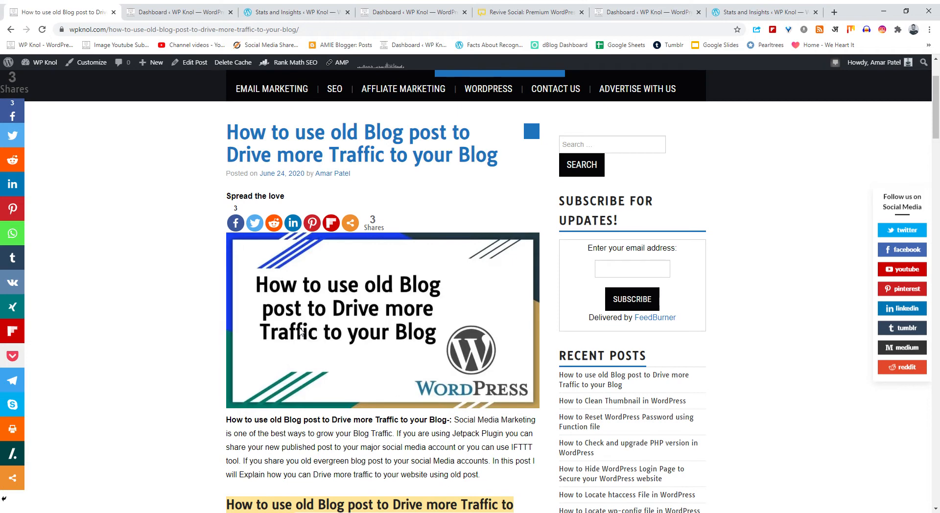
{"action": "scroll", "coordinate": [392, 361], "scroll_direction": "down", "scroll_amount": 2}
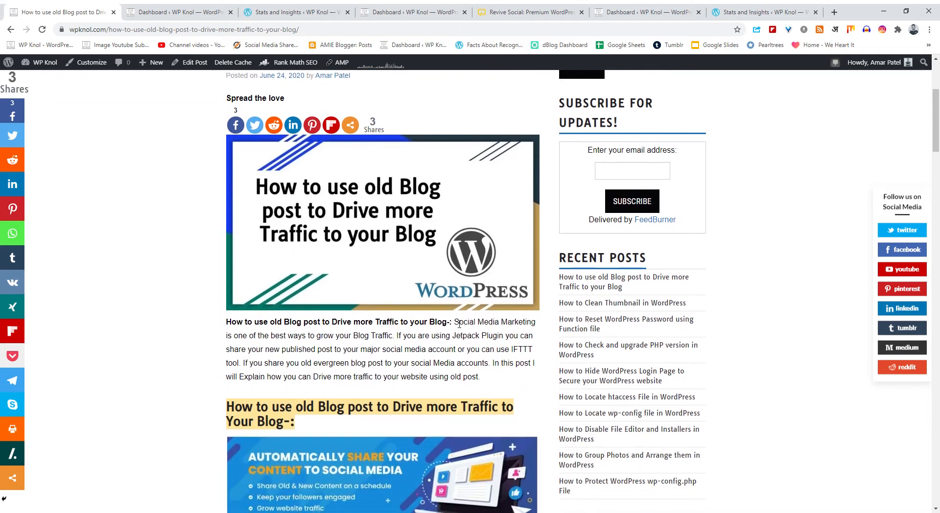
{"action": "left_click_drag", "start_coordinate": [454, 321], "coordinate": [524, 379]}
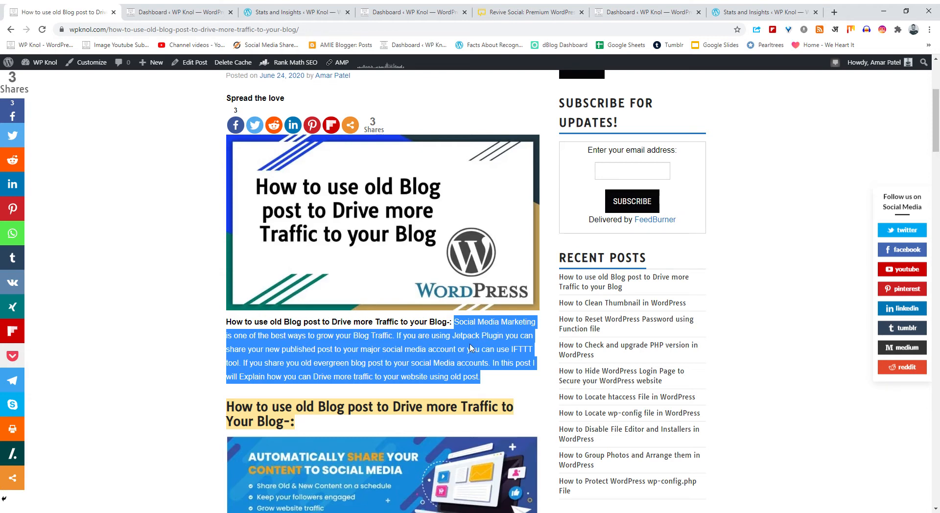
{"action": "left_click", "coordinate": [439, 378]}
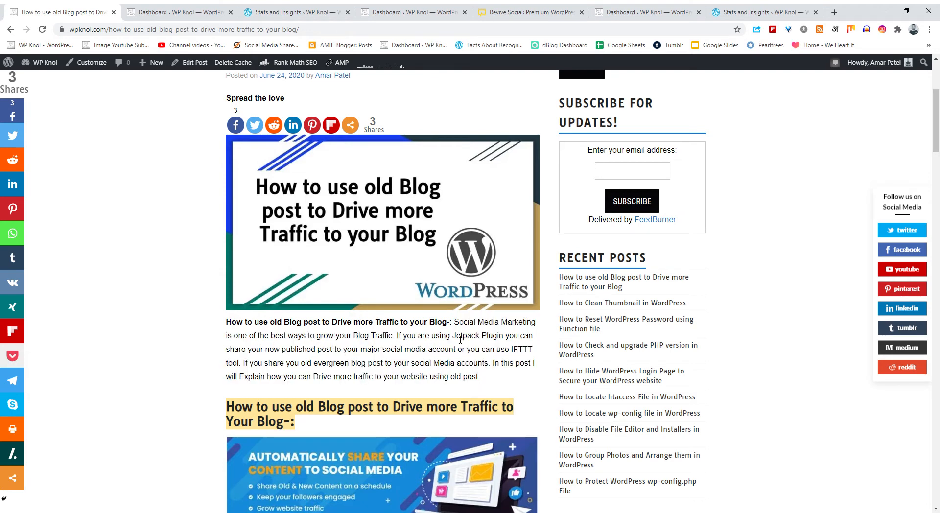
{"action": "left_click_drag", "start_coordinate": [458, 339], "coordinate": [504, 338]}
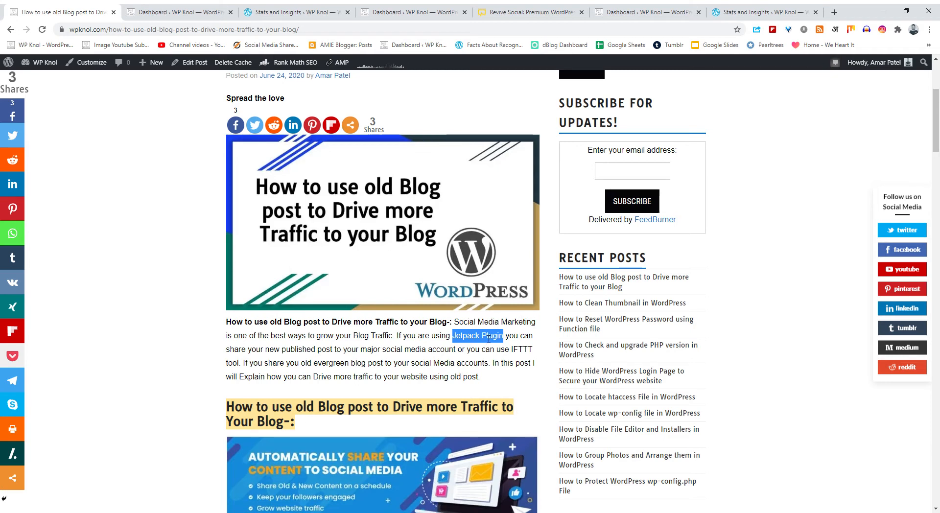
{"action": "left_click_drag", "start_coordinate": [512, 350], "coordinate": [533, 349]}
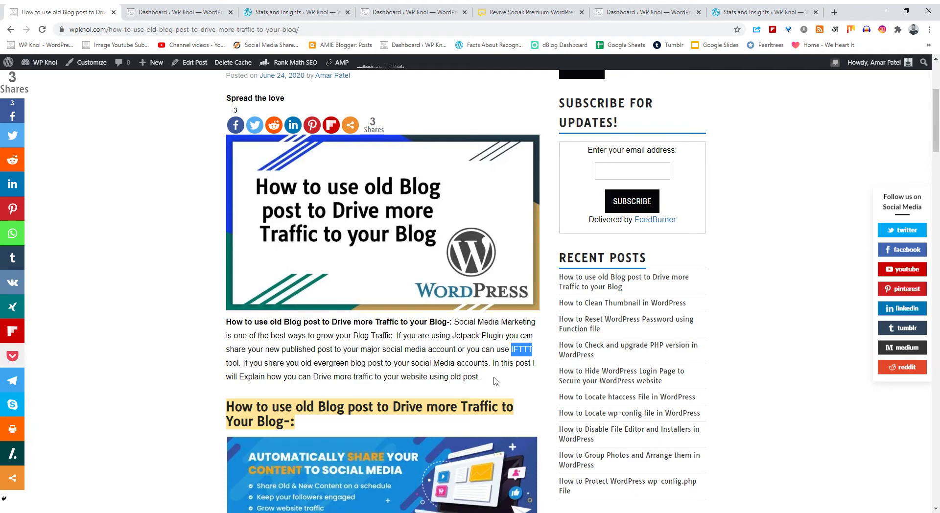
{"action": "scroll", "coordinate": [494, 381], "scroll_direction": "down", "scroll_amount": 3}
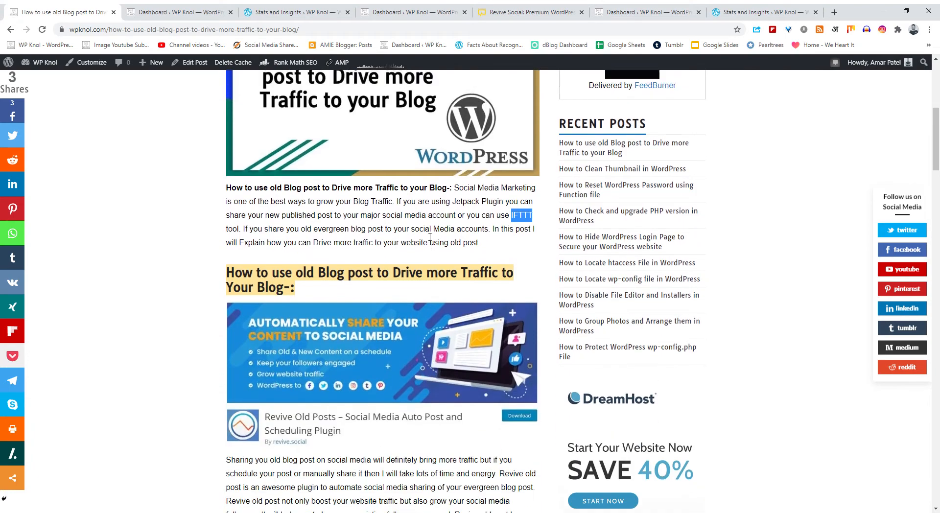
{"action": "scroll", "coordinate": [392, 343], "scroll_direction": "up", "scroll_amount": 4}
{"action": "scroll", "coordinate": [370, 321], "scroll_direction": "up", "scroll_amount": 3}
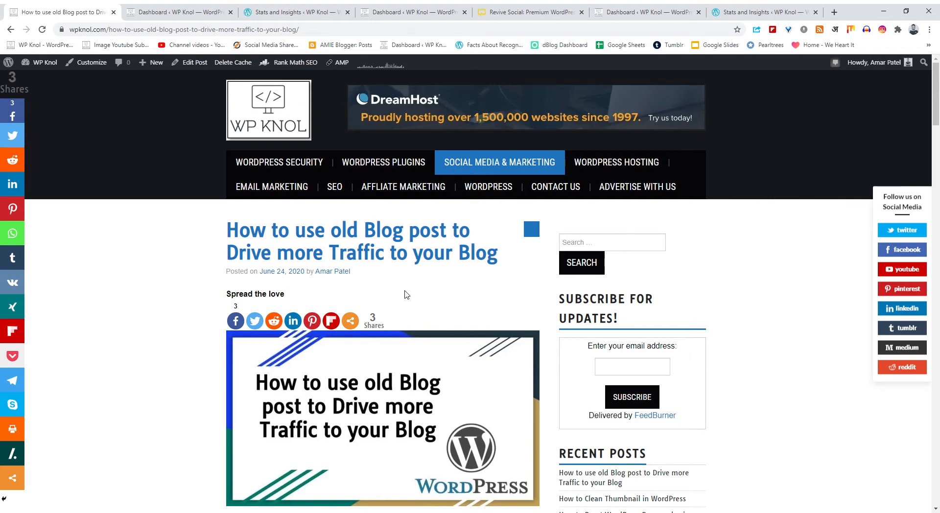
{"action": "scroll", "coordinate": [446, 306], "scroll_direction": "down", "scroll_amount": 5}
{"action": "scroll", "coordinate": [433, 294], "scroll_direction": "up", "scroll_amount": 3}
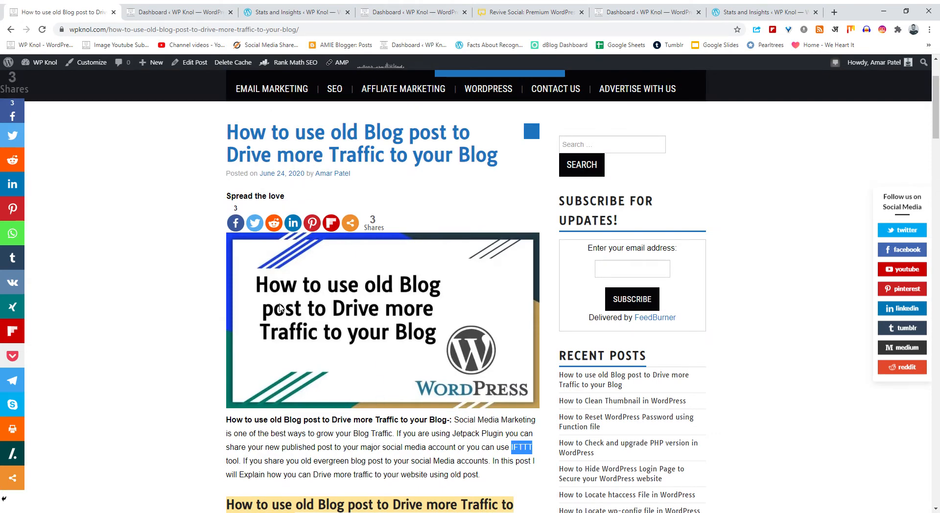
Open tweetdeck.twitter.com in a new browser tab
{"action": "left_click", "coordinate": [834, 12]}
{"action": "left_click", "coordinate": [493, 33]}
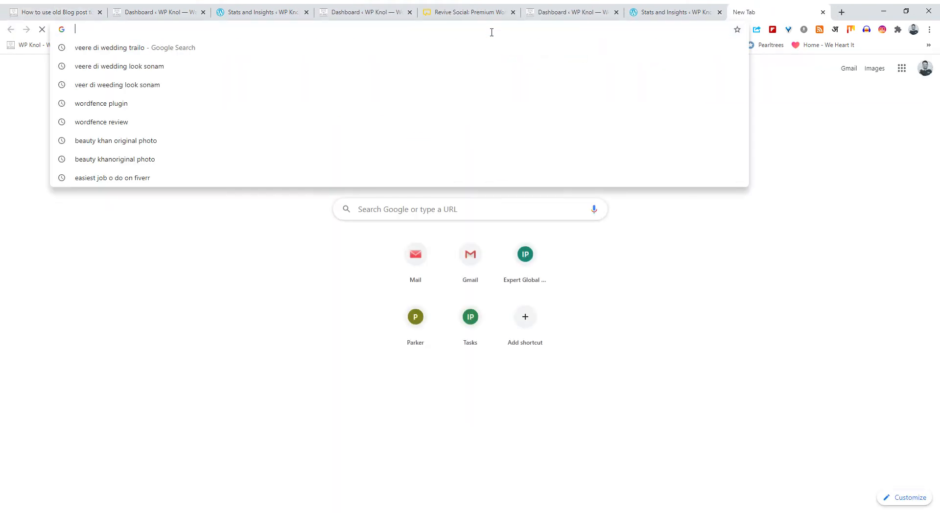
{"action": "type", "text": "tweetdeck.twitter.com"}
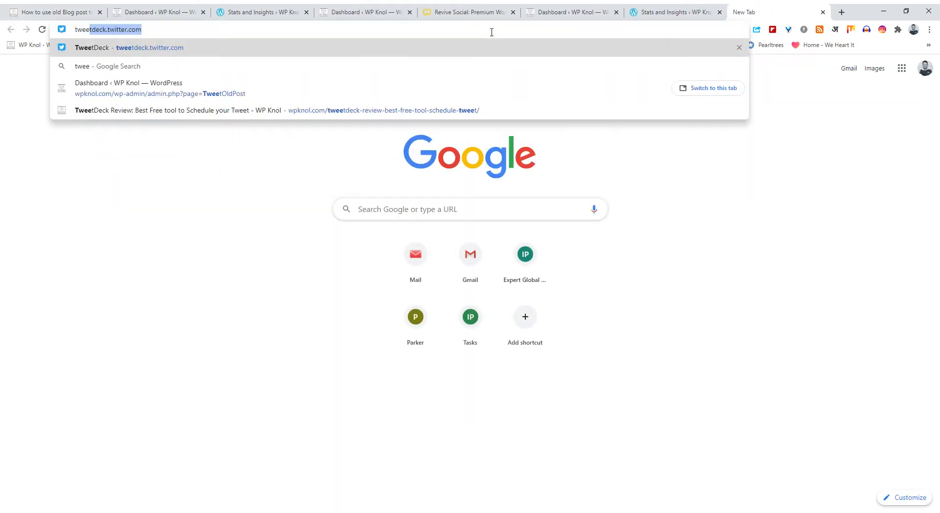
{"action": "key", "text": "Return"}
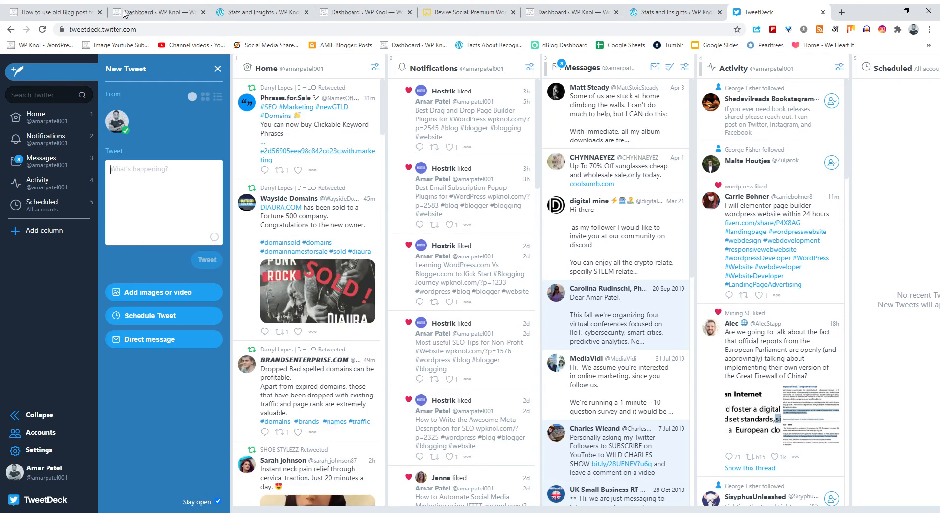
Return to the blog post and read its section on the Revive Old Posts plugin through to the end
{"action": "left_click", "coordinate": [32, 9]}
{"action": "scroll", "coordinate": [303, 323], "scroll_direction": "down", "scroll_amount": 3}
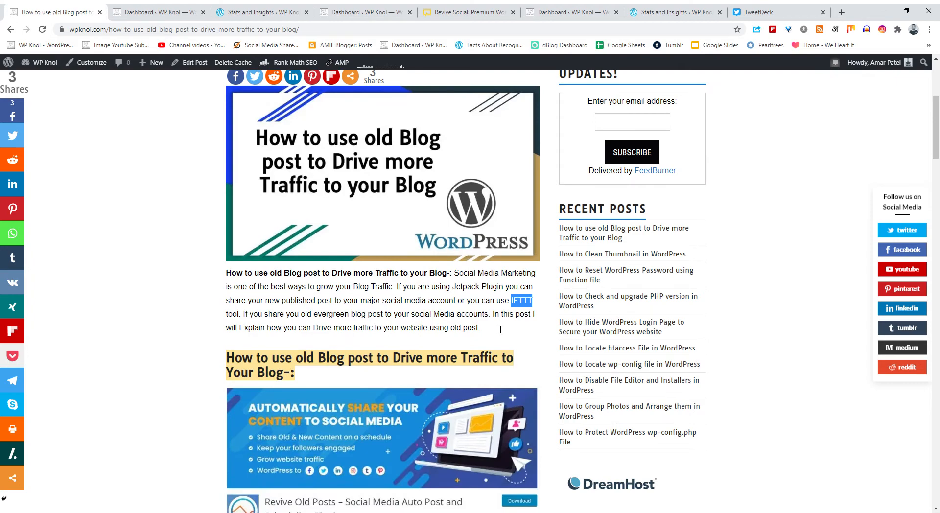
{"action": "scroll", "coordinate": [500, 329], "scroll_direction": "down", "scroll_amount": 4}
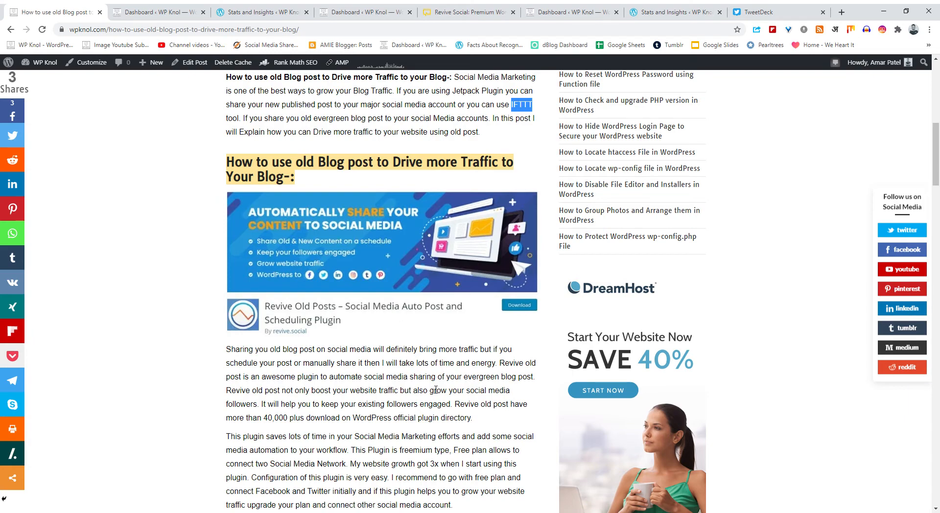
{"action": "scroll", "coordinate": [203, 417], "scroll_direction": "down", "scroll_amount": 4}
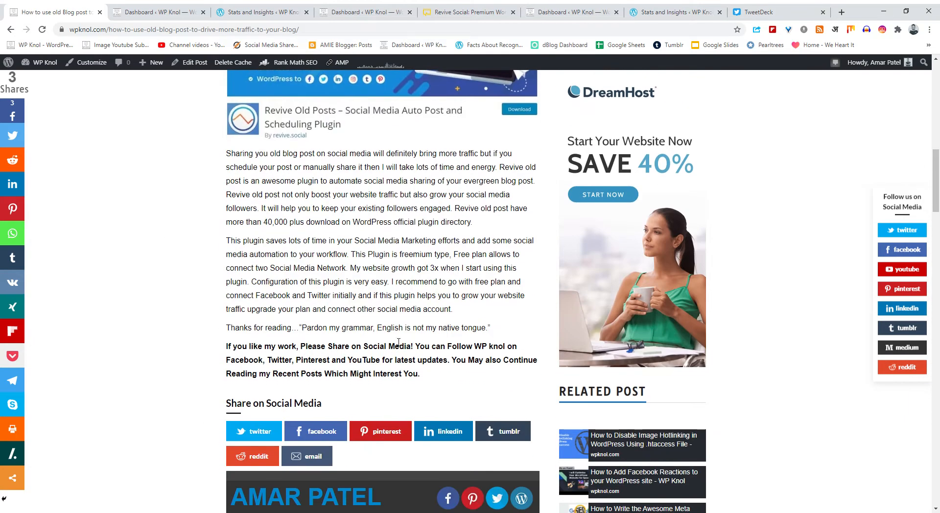
Open the full Jetpack site stats from the WordPress dashboard and examine the daily views, visitors, referrers and countries
{"action": "left_click", "coordinate": [152, 14]}
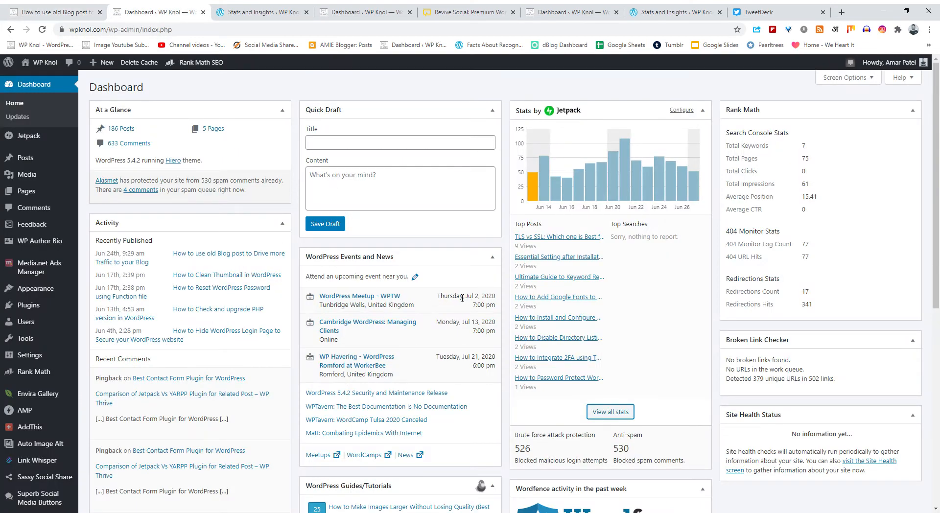
{"action": "mouse_move", "coordinate": [628, 174]}
{"action": "left_click", "coordinate": [597, 413]}
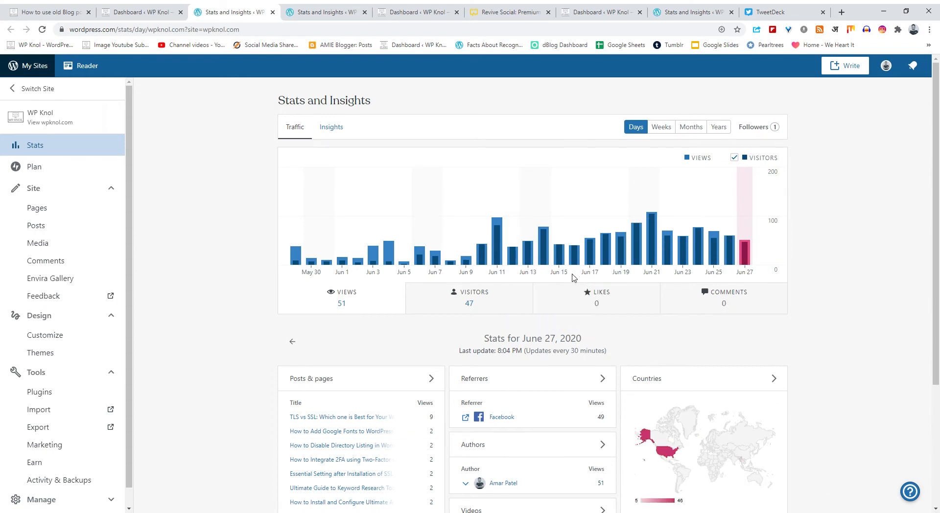
{"action": "mouse_move", "coordinate": [478, 265]}
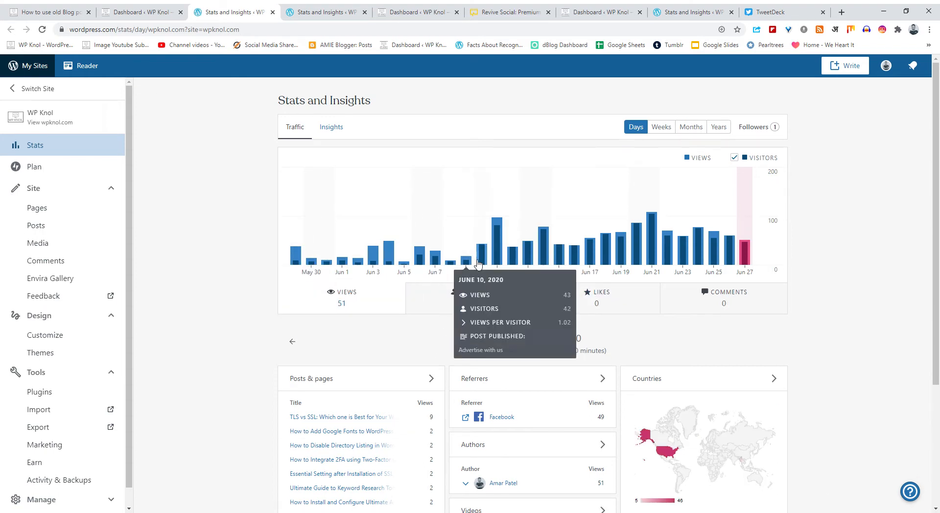
{"action": "mouse_move", "coordinate": [318, 263]}
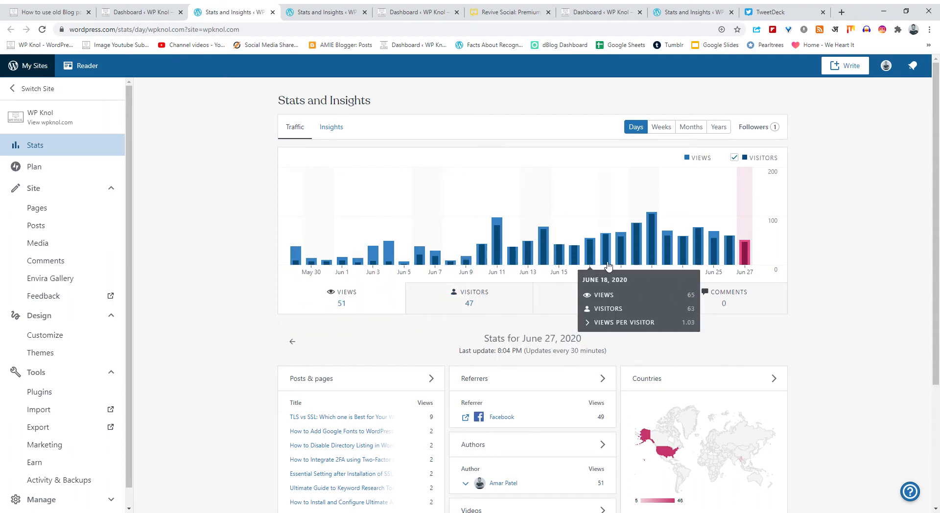
{"action": "mouse_move", "coordinate": [529, 260]}
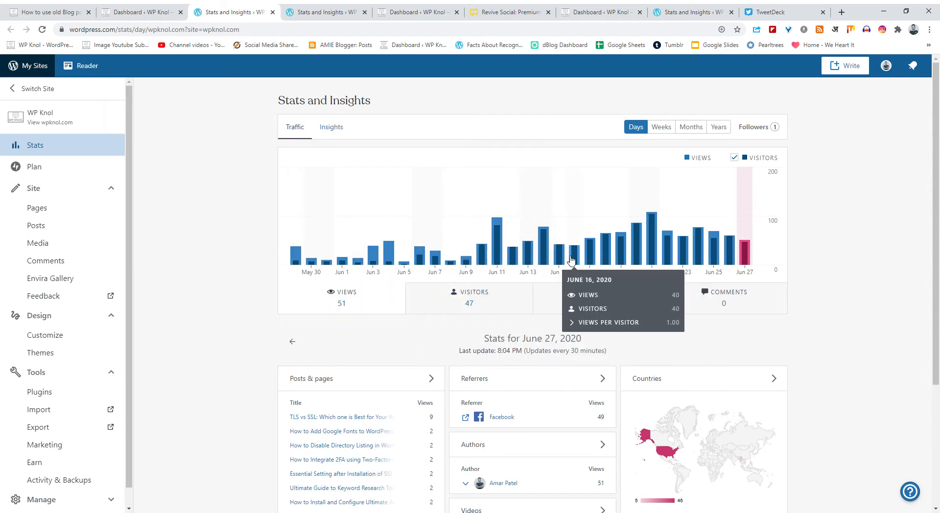
{"action": "mouse_move", "coordinate": [608, 255]}
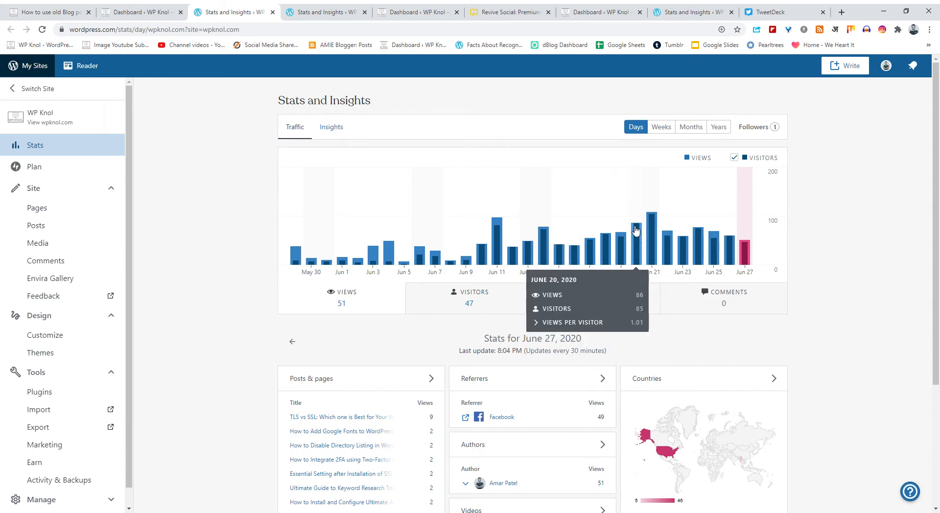
{"action": "mouse_move", "coordinate": [709, 249]}
{"action": "mouse_move", "coordinate": [651, 218]}
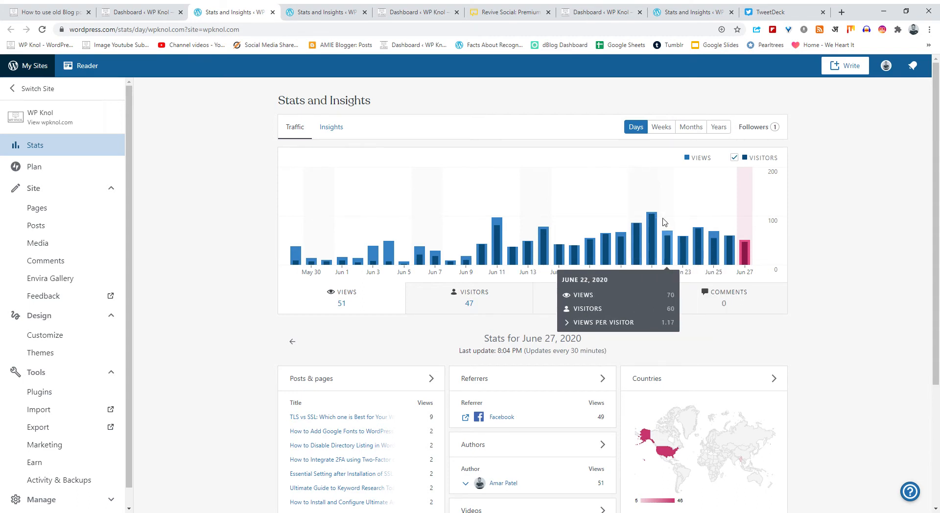
{"action": "mouse_move", "coordinate": [529, 232]}
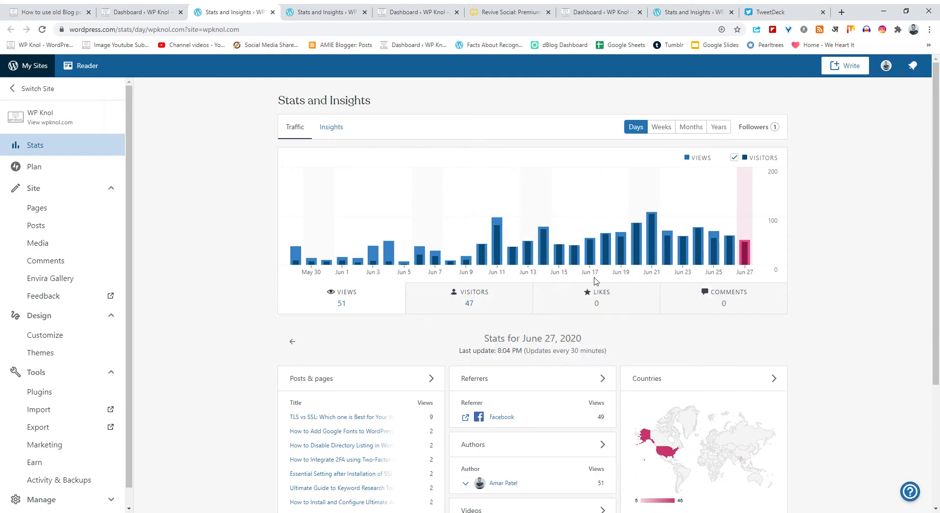
{"action": "scroll", "coordinate": [446, 309], "scroll_direction": "down", "scroll_amount": 3}
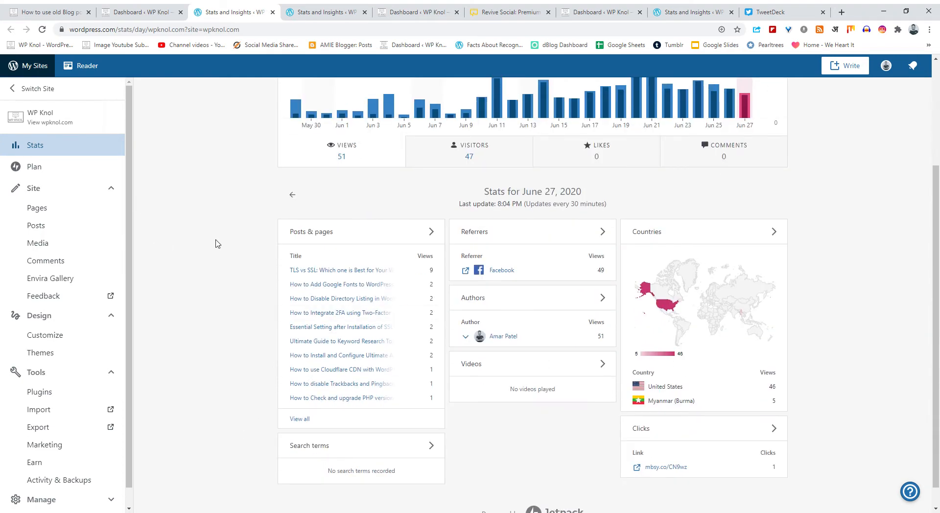
Go back to the WordPress dashboard and open the Revive Old Posts plugin's dashboard in a new tab
{"action": "left_click", "coordinate": [152, 15]}
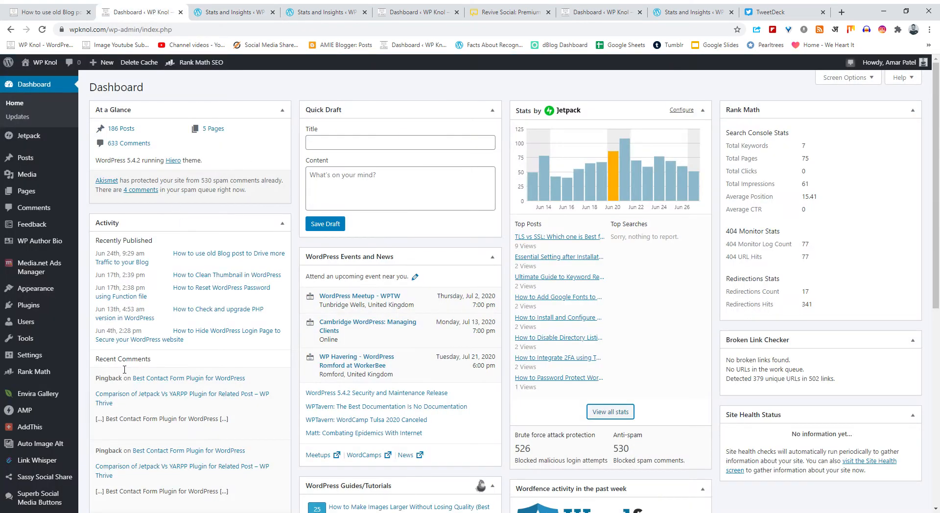
{"action": "scroll", "coordinate": [46, 477], "scroll_direction": "down", "scroll_amount": 4}
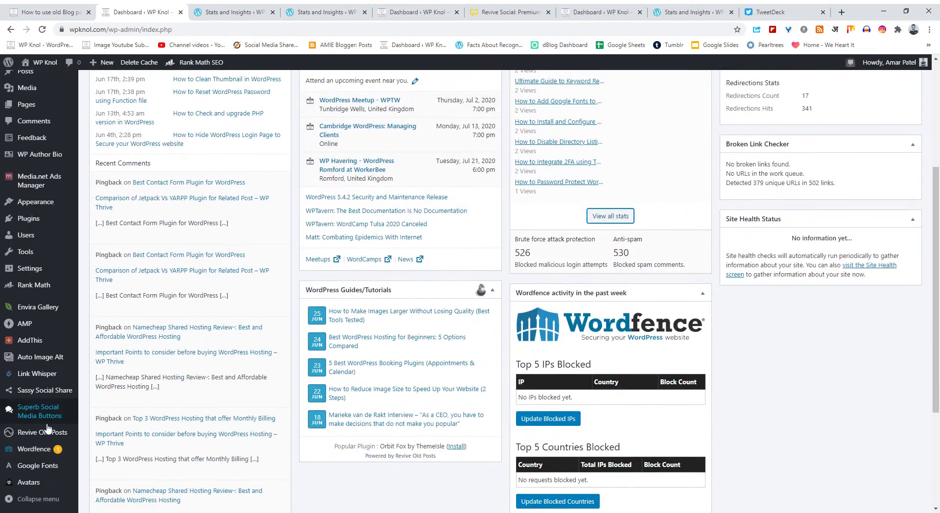
{"action": "mouse_move", "coordinate": [41, 435]}
{"action": "left_click", "coordinate": [106, 435]}
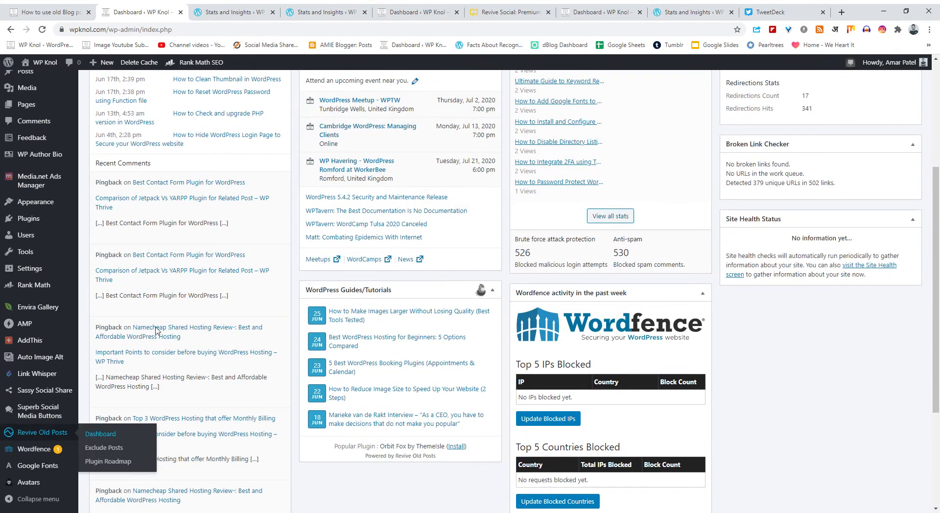
{"action": "left_click", "coordinate": [286, 13]}
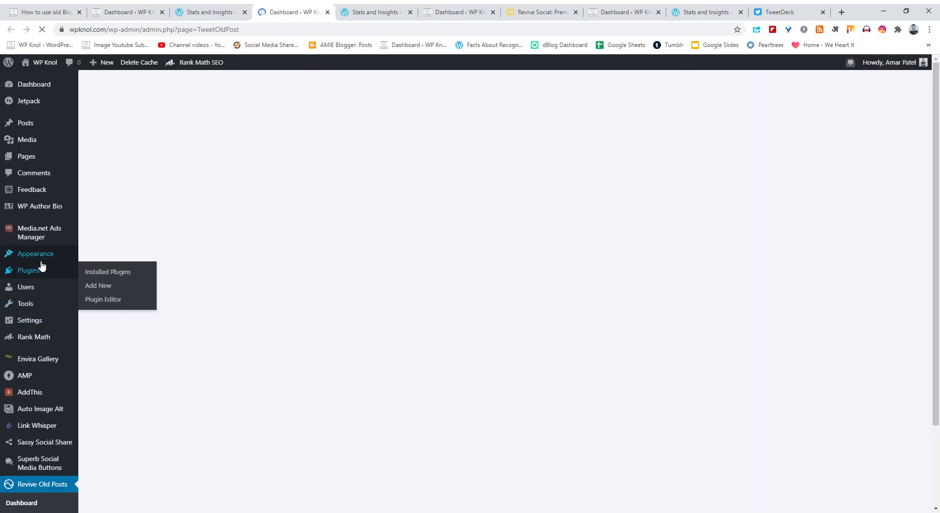
Search for "revive old post" on the Add Plugins page in a new tab, and return to the Revive Old Posts dashboard
{"action": "mouse_move", "coordinate": [40, 270]}
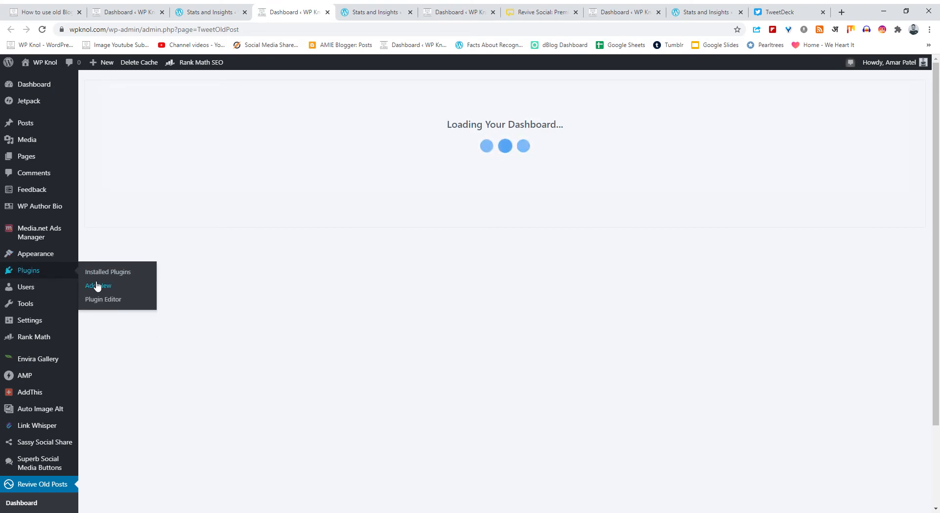
{"action": "middle_click", "coordinate": [126, 289]}
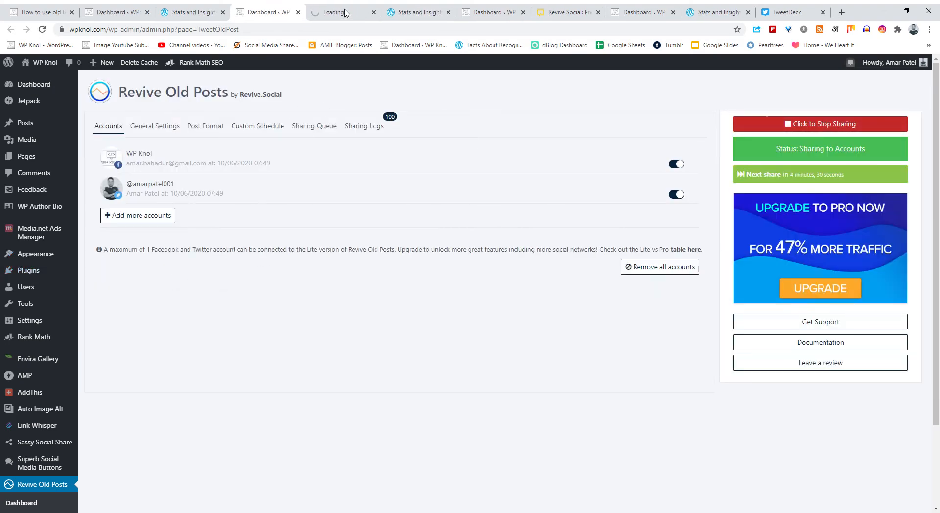
{"action": "left_click", "coordinate": [345, 12]}
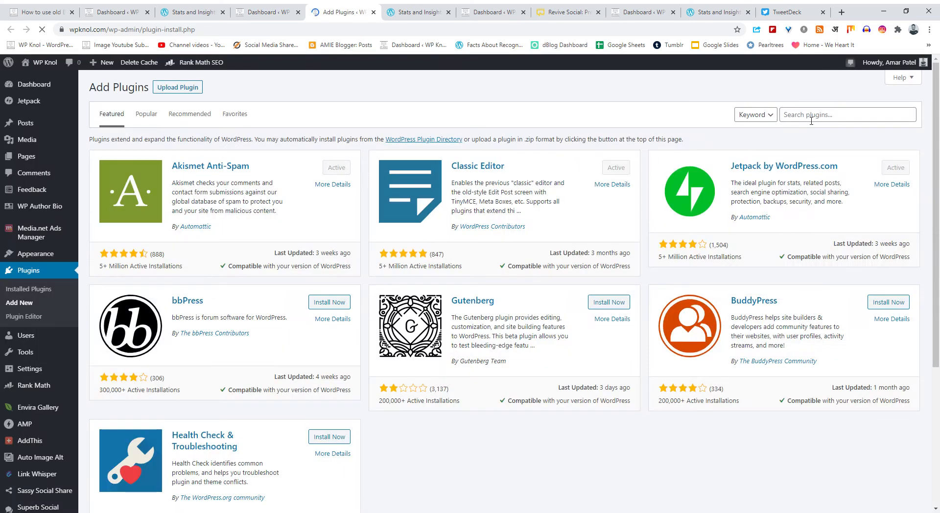
{"action": "left_click", "coordinate": [811, 118]}
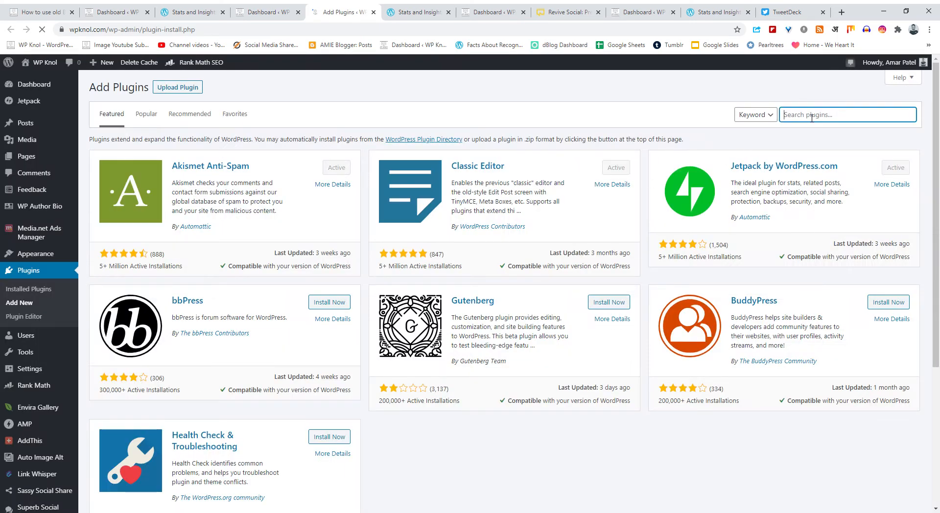
{"action": "type", "text": "revive old post"}
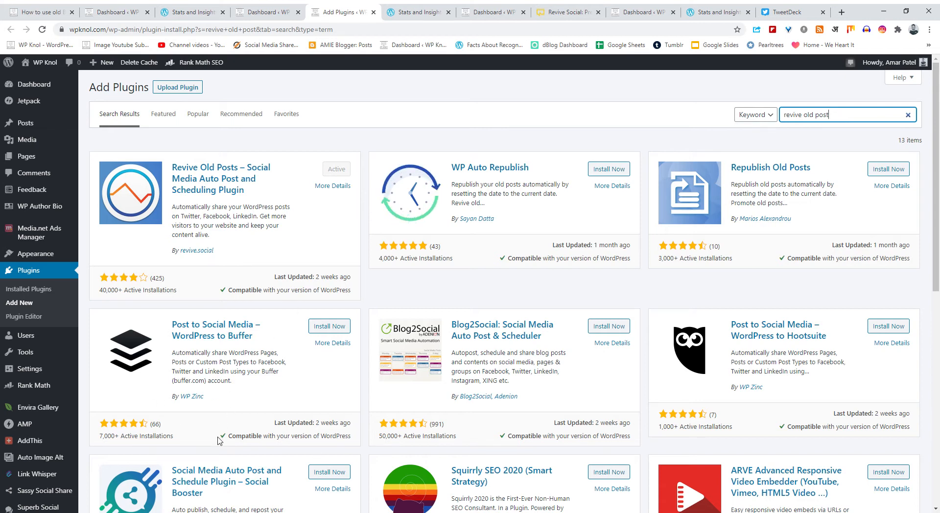
{"action": "left_click", "coordinate": [267, 12]}
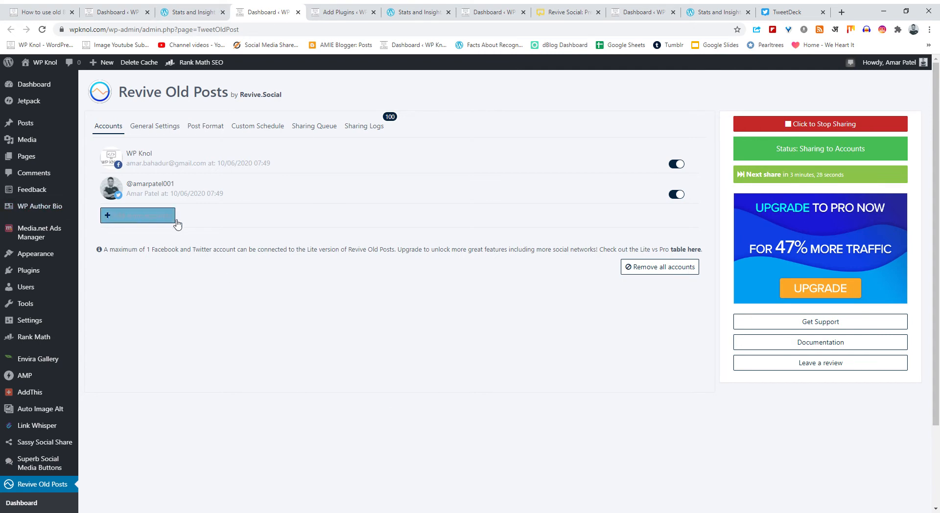
Show the networks available for adding more accounts, and check the minimum interval between shares before returning to the connected accounts
{"action": "left_click", "coordinate": [141, 219]}
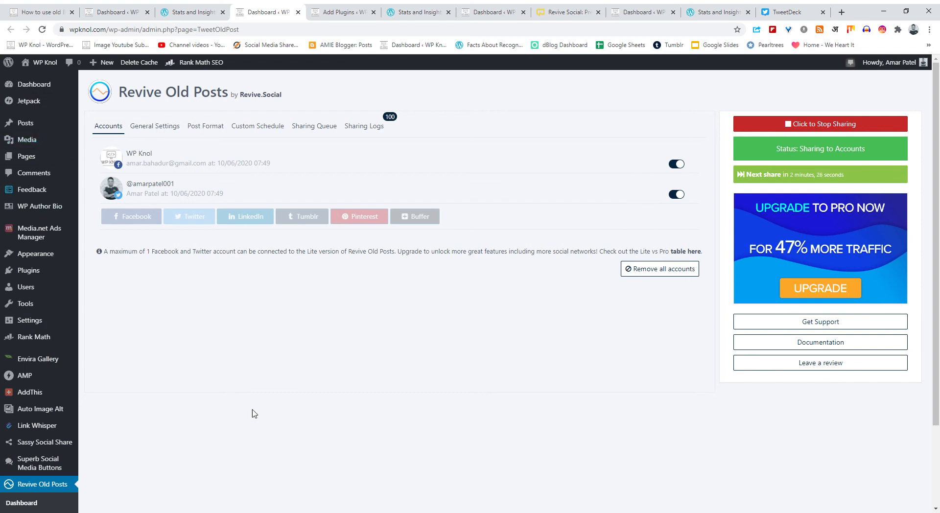
{"action": "left_click", "coordinate": [162, 127]}
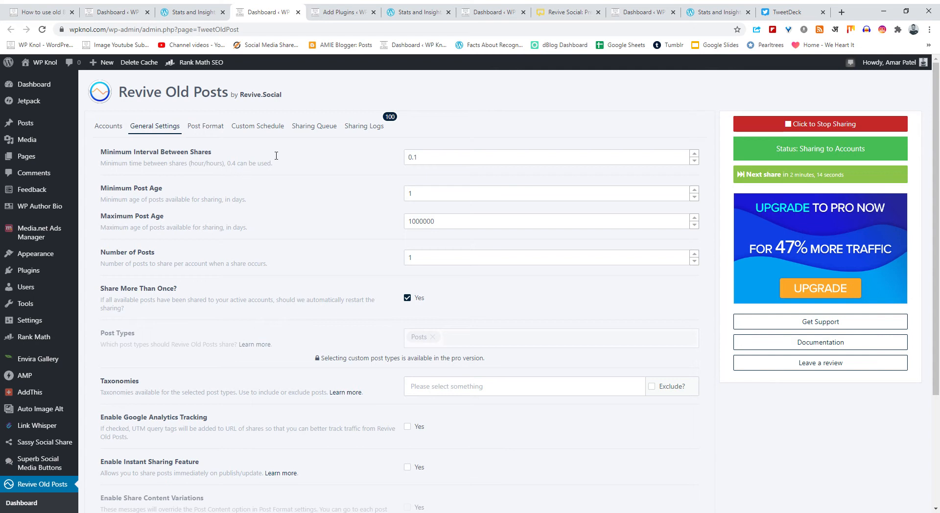
{"action": "left_click", "coordinate": [440, 160]}
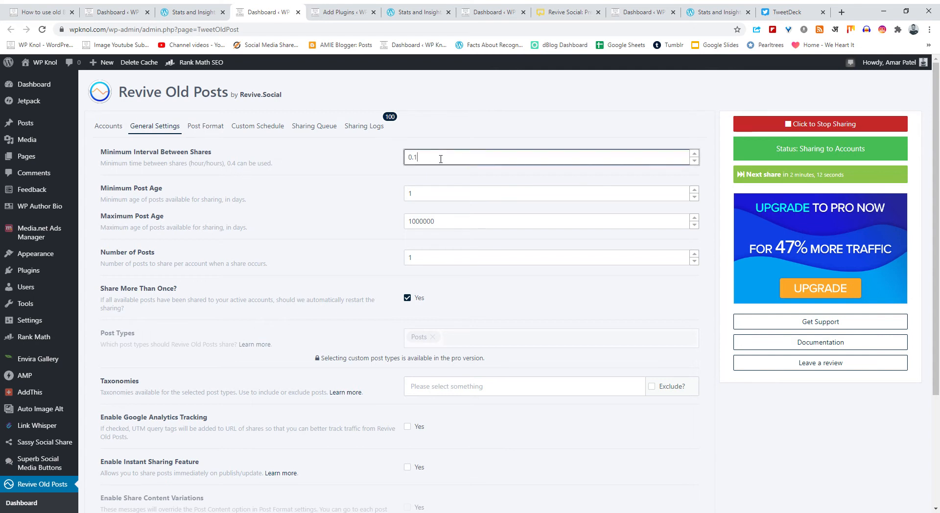
{"action": "double_click", "coordinate": [440, 159]}
{"action": "left_click", "coordinate": [108, 131]}
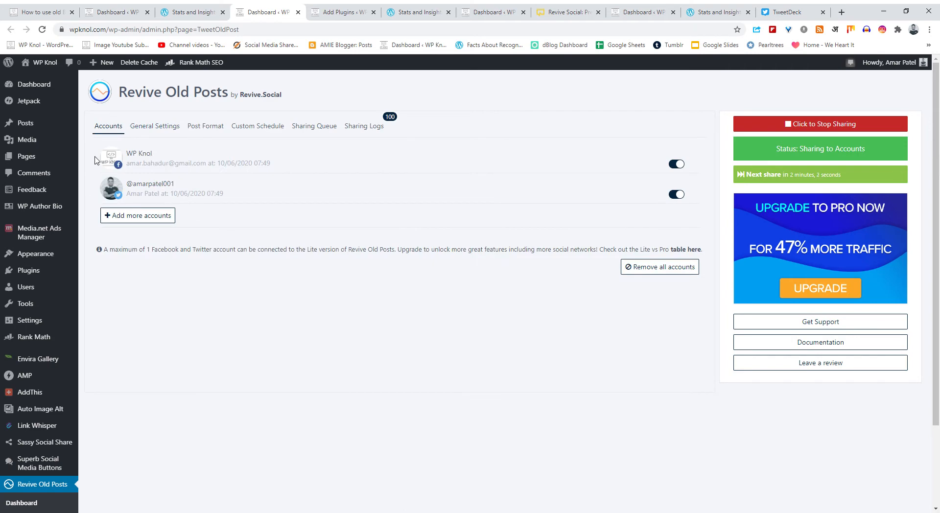
Examine the minimum interval between shares and the minimum and maximum post age in the plugin's general settings
{"action": "left_click", "coordinate": [154, 126]}
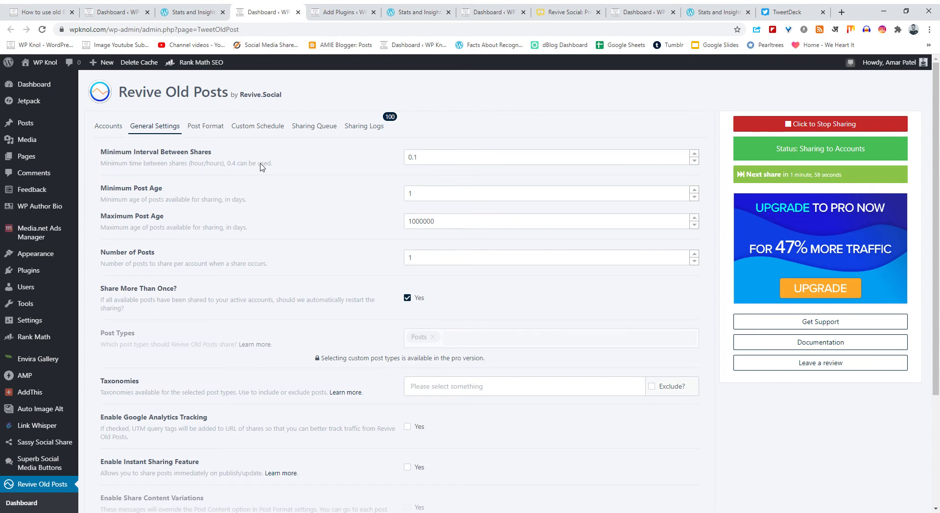
{"action": "left_click", "coordinate": [437, 164]}
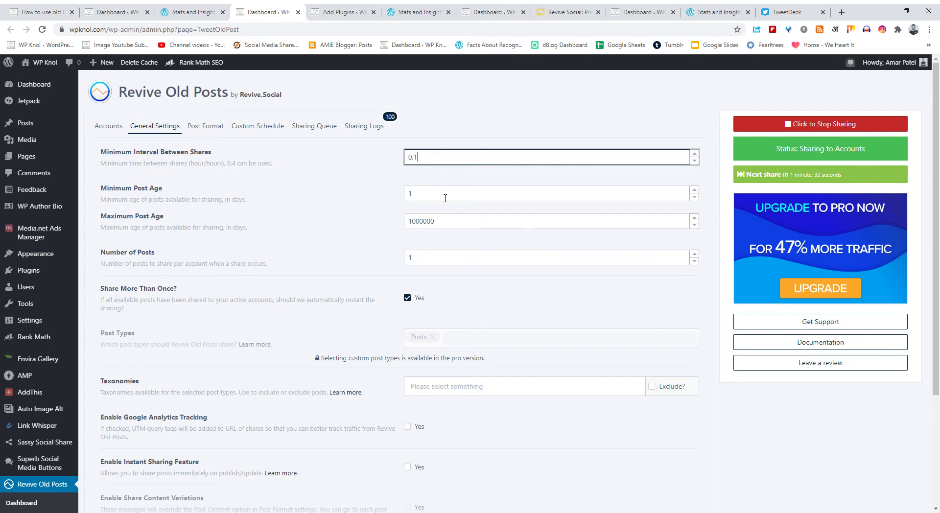
{"action": "double_click", "coordinate": [417, 191]}
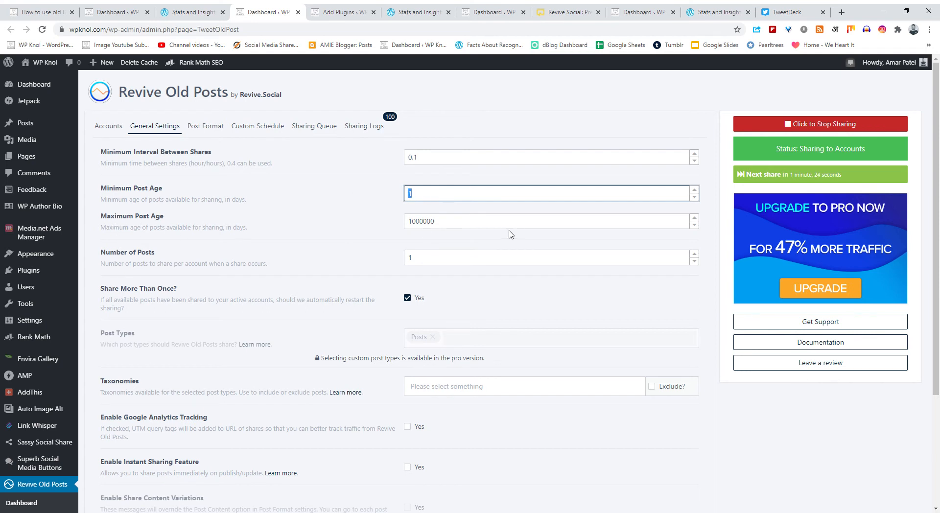
{"action": "left_click", "coordinate": [440, 220]}
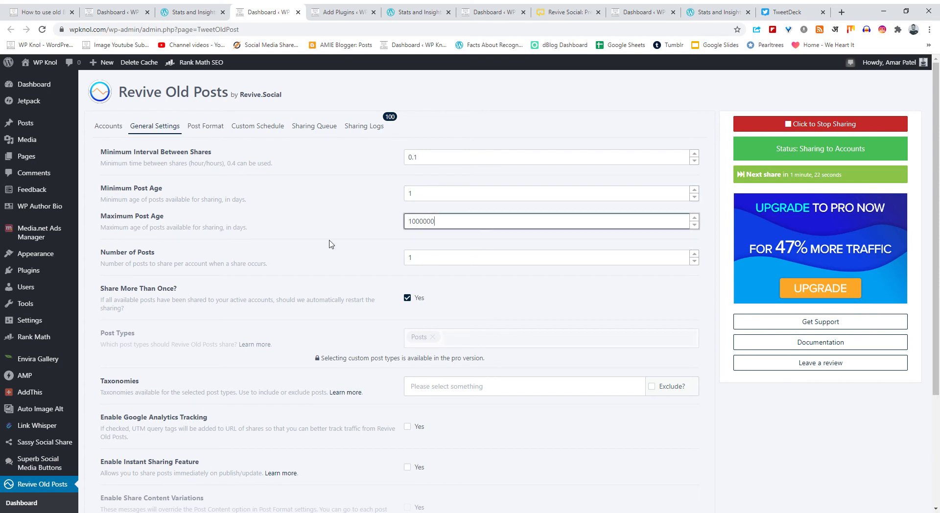
{"action": "left_click_drag", "start_coordinate": [462, 227], "coordinate": [279, 221]}
{"action": "left_click", "coordinate": [446, 223]}
{"action": "left_click", "coordinate": [426, 194]}
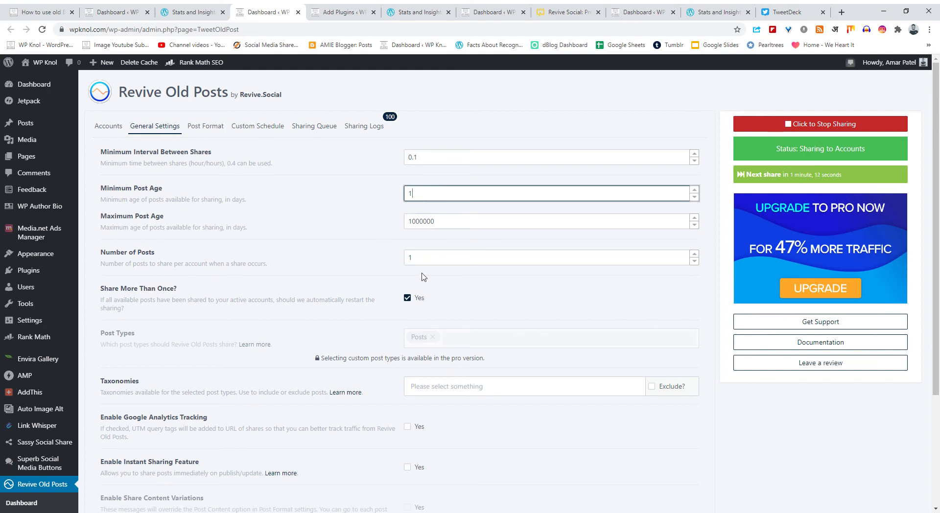
Compare the number of posts per share with the minimum share interval, and look through the remaining general settings down to Housekeeping
{"action": "key", "text": "Tab"}
{"action": "key", "text": "Tab"}
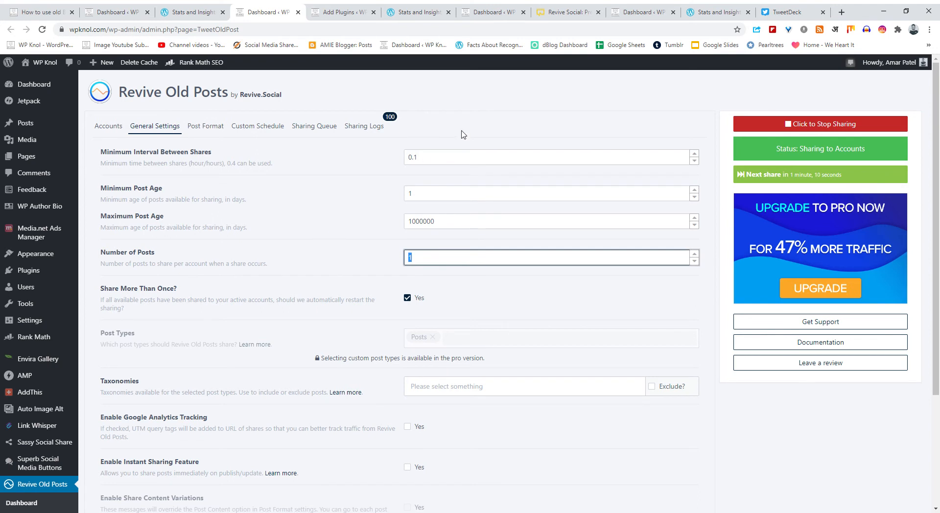
{"action": "left_click_drag", "start_coordinate": [434, 159], "coordinate": [235, 156]}
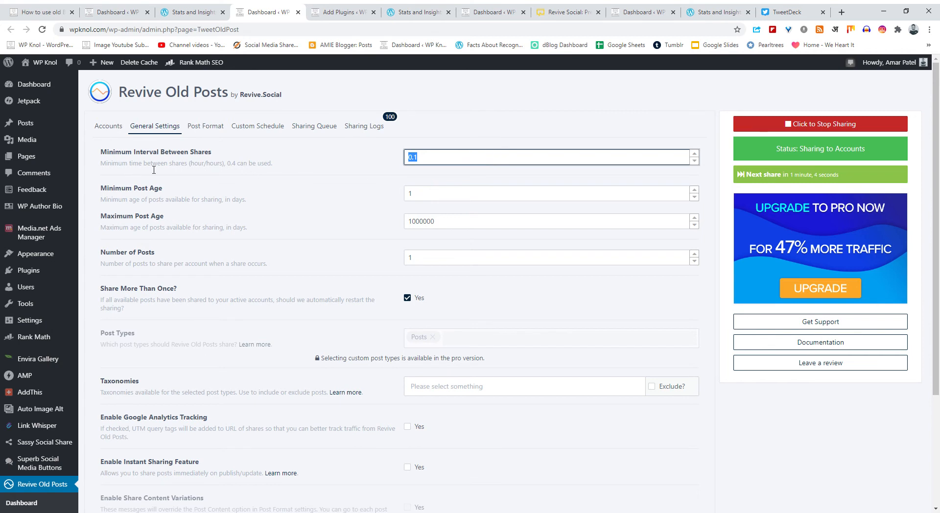
{"action": "left_click", "coordinate": [432, 265]}
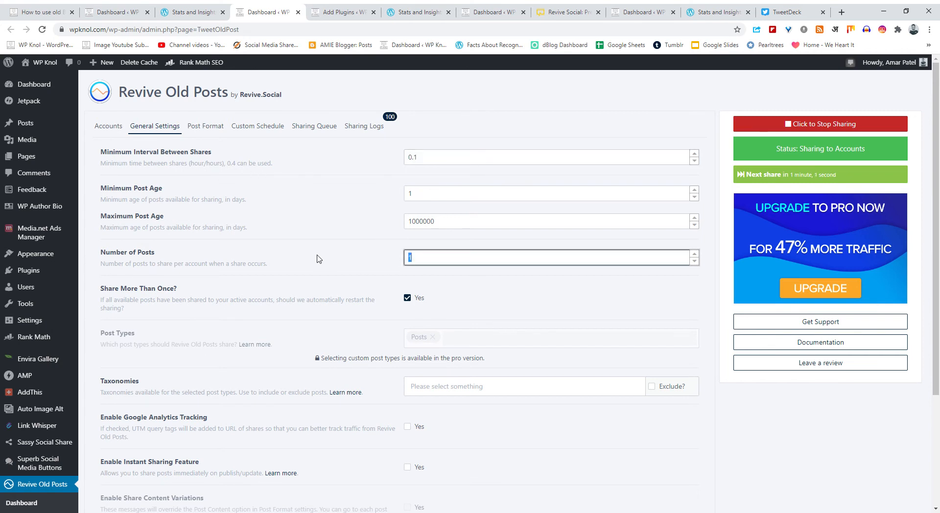
{"action": "left_click", "coordinate": [437, 161]}
{"action": "left_click", "coordinate": [439, 260]}
{"action": "scroll", "coordinate": [289, 406], "scroll_direction": "down", "scroll_amount": 2}
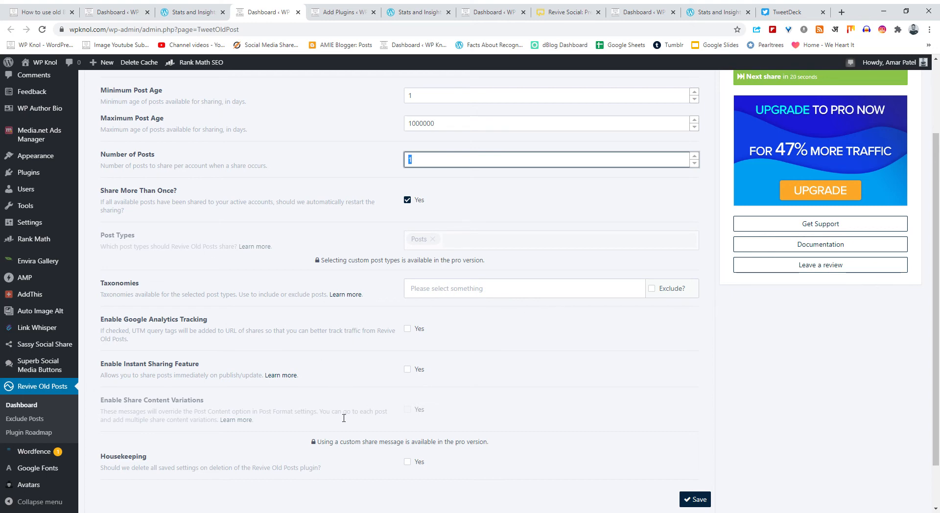
{"action": "scroll", "coordinate": [271, 418], "scroll_direction": "down", "scroll_amount": 2}
{"action": "scroll", "coordinate": [475, 426], "scroll_direction": "up", "scroll_amount": 3}
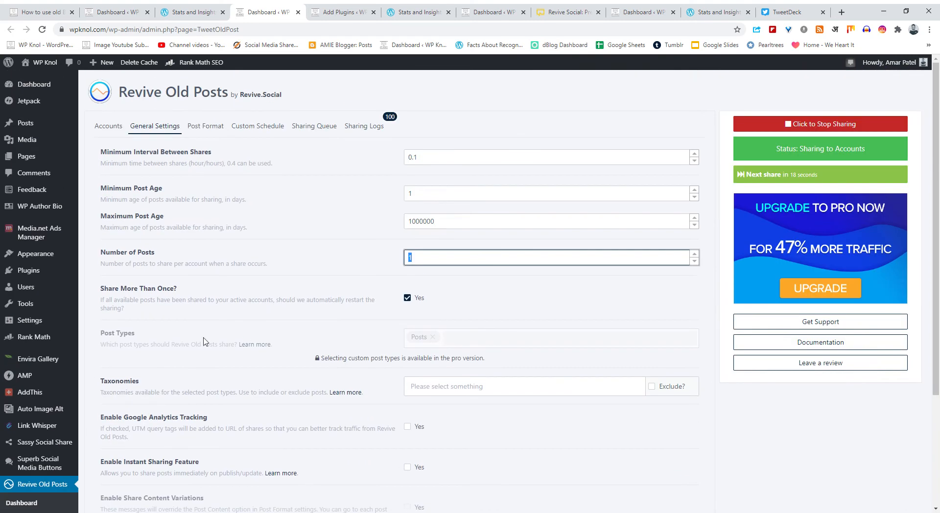
Examine the Facebook account's post format, including the share content choice and the URL shortener service
{"action": "left_click", "coordinate": [222, 129]}
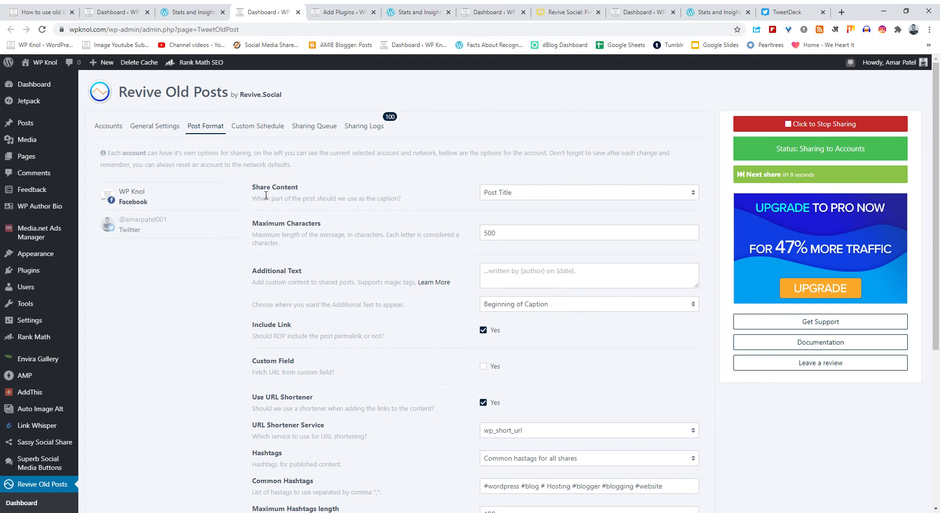
{"action": "left_click", "coordinate": [530, 197]}
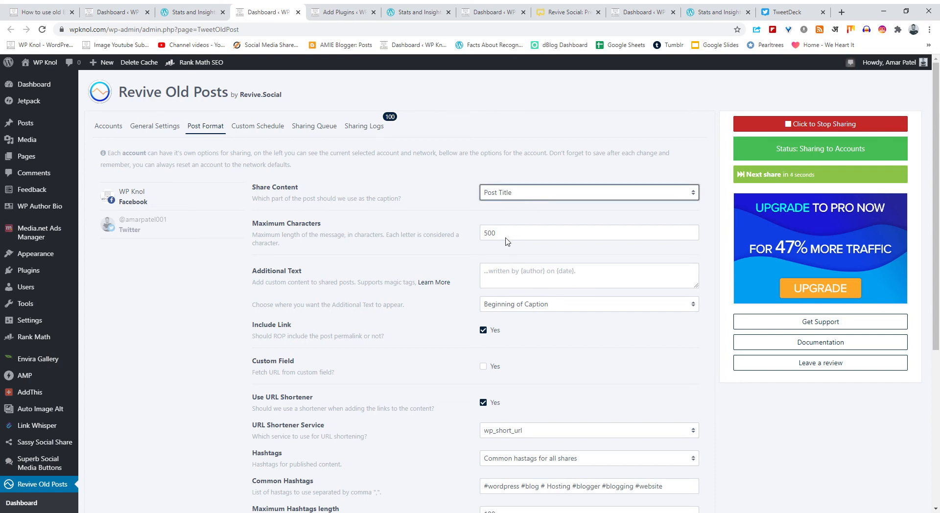
{"action": "scroll", "coordinate": [308, 316], "scroll_direction": "down", "scroll_amount": 2}
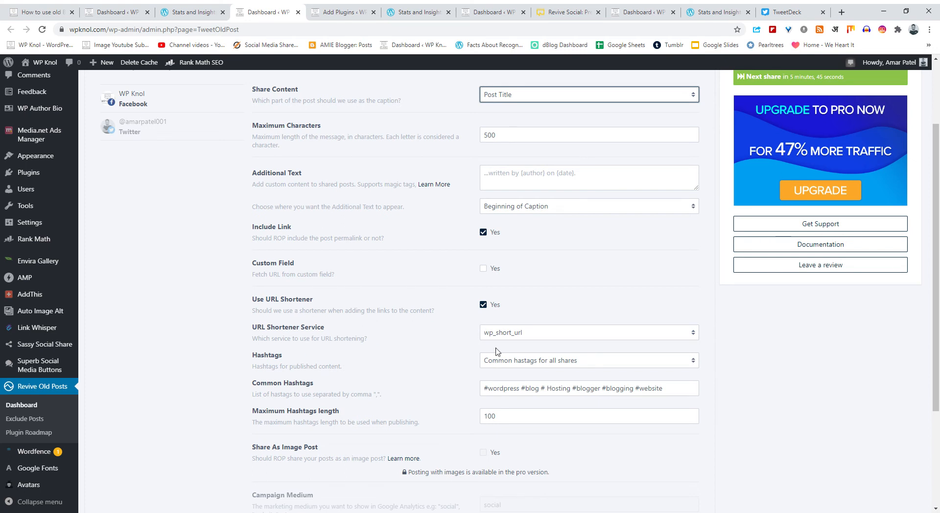
{"action": "left_click", "coordinate": [543, 337]}
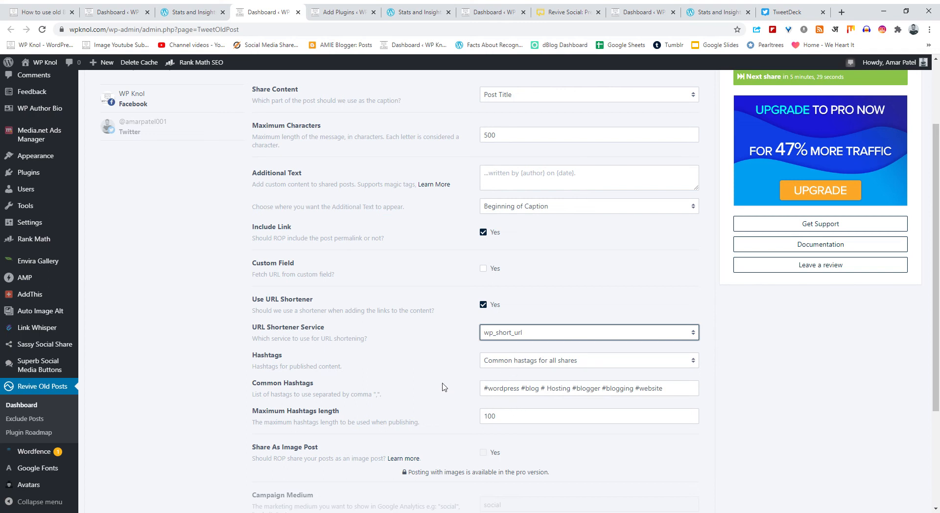
{"action": "left_click", "coordinate": [436, 362]}
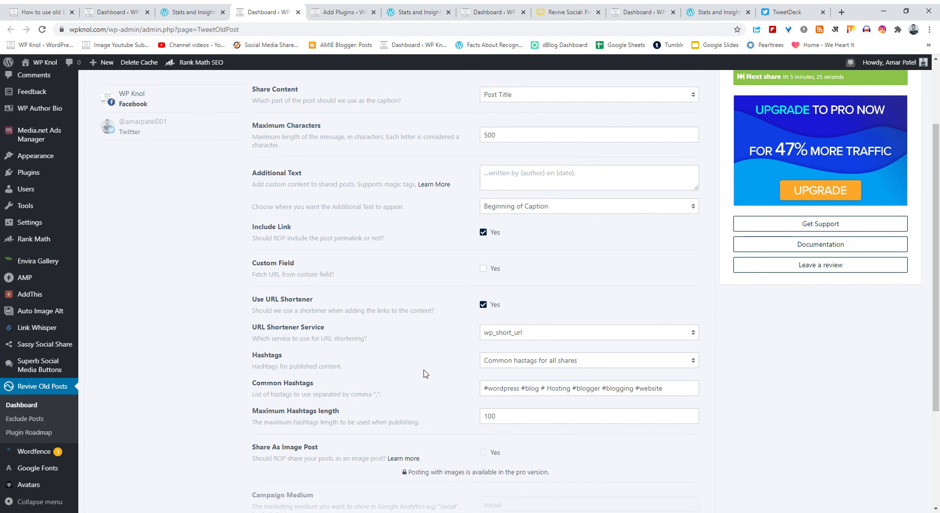
Examine the Facebook post format's hashtag mode, common hashtags and maximum hashtags length, and the remaining options down to the campaign fields
{"action": "left_click", "coordinate": [541, 365]}
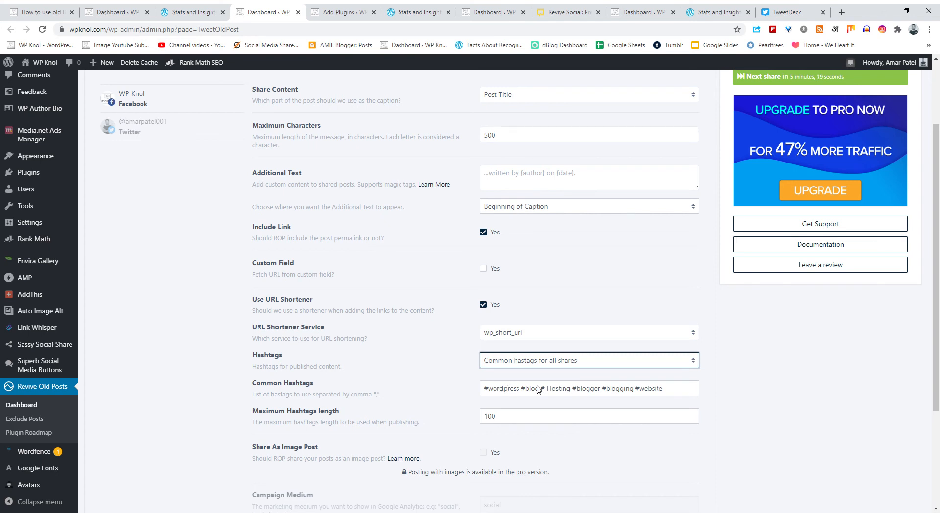
{"action": "left_click", "coordinate": [439, 382]}
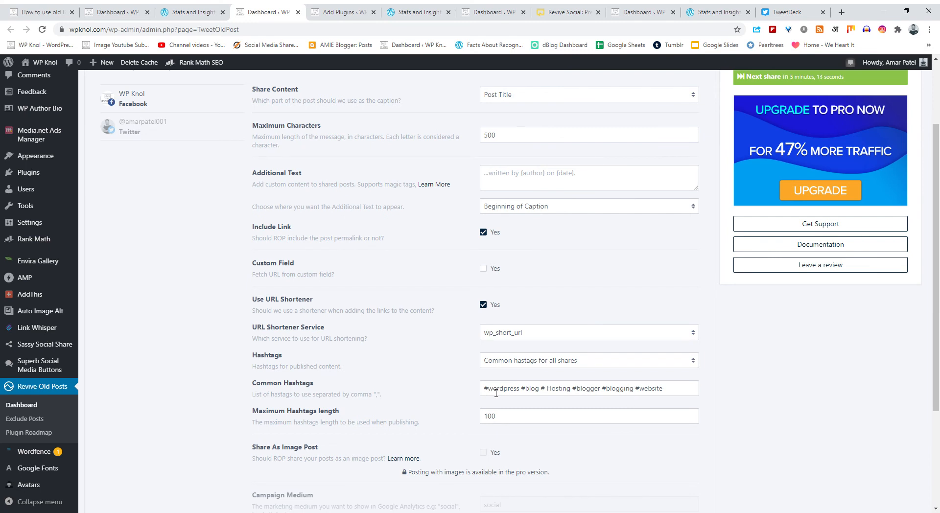
{"action": "left_click", "coordinate": [576, 361]}
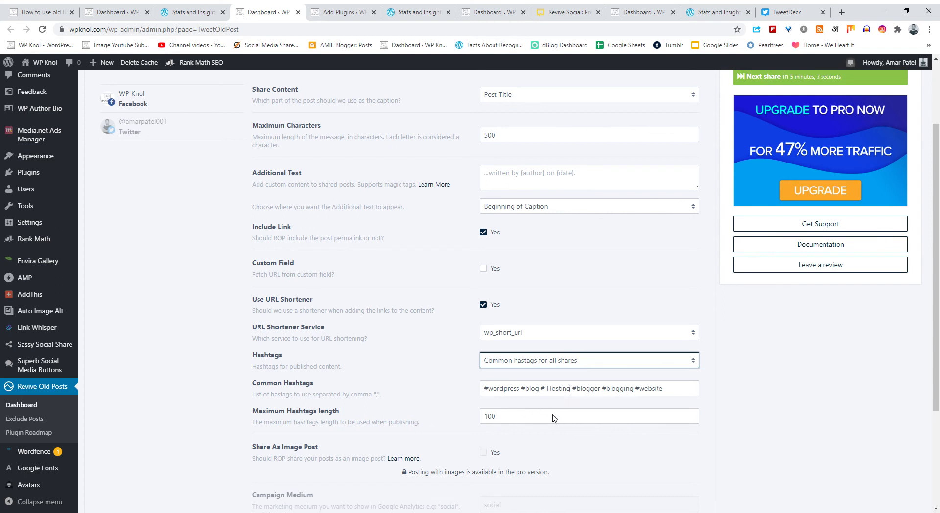
{"action": "left_click", "coordinate": [417, 371]}
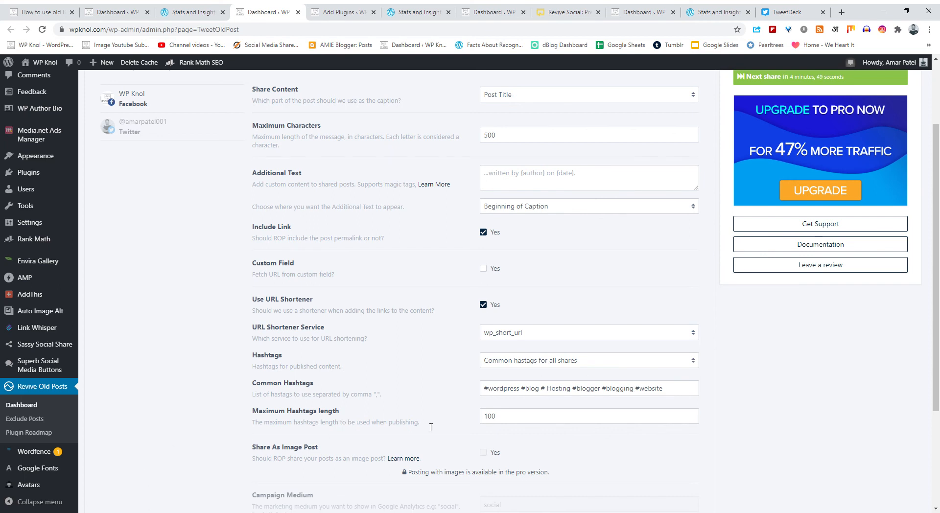
{"action": "double_click", "coordinate": [517, 422]}
{"action": "scroll", "coordinate": [343, 413], "scroll_direction": "down", "scroll_amount": 1}
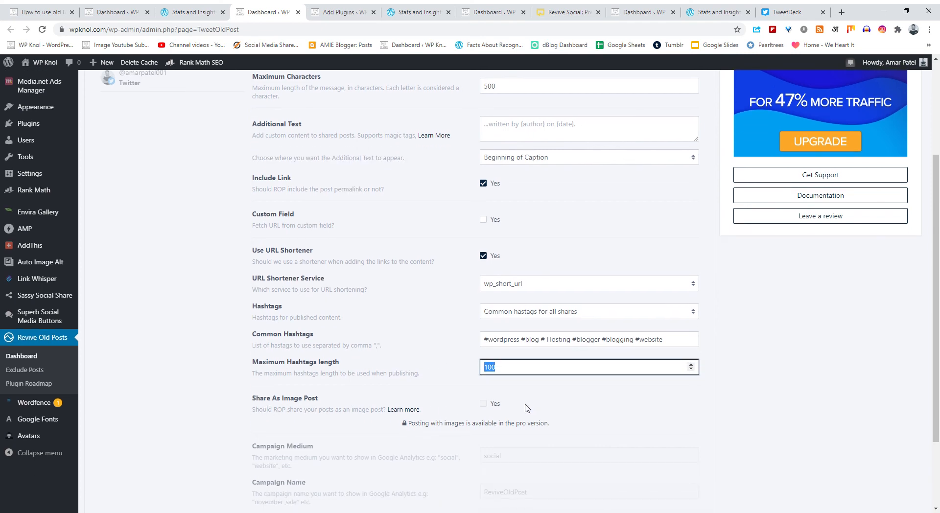
{"action": "scroll", "coordinate": [526, 409], "scroll_direction": "down", "scroll_amount": 2}
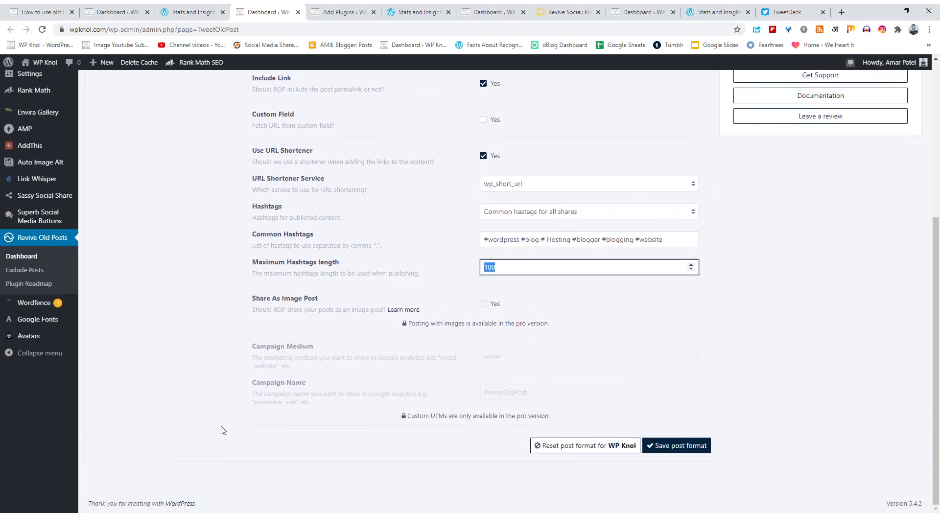
{"action": "scroll", "coordinate": [398, 384], "scroll_direction": "up", "scroll_amount": 5}
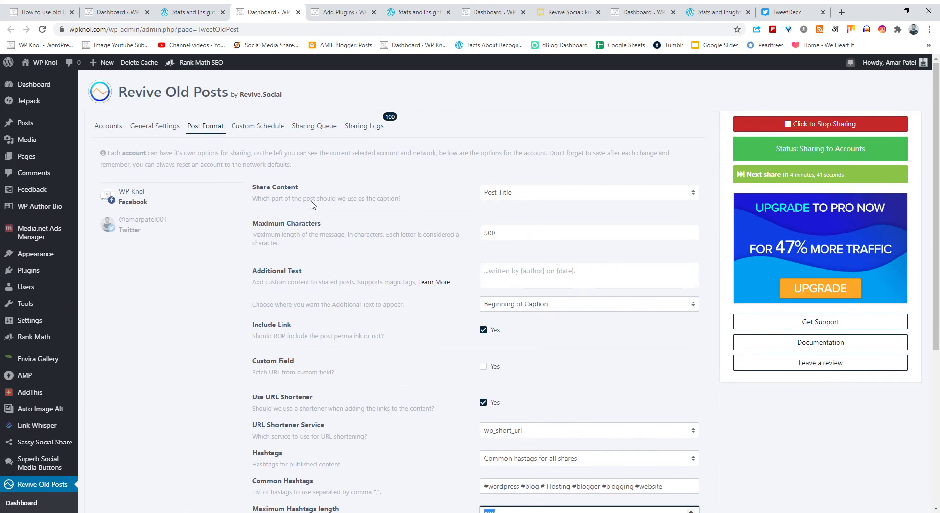
View the custom schedule settings, and look through the whole sharing queue of upcoming Facebook and Twitter posts
{"action": "left_click", "coordinate": [272, 127]}
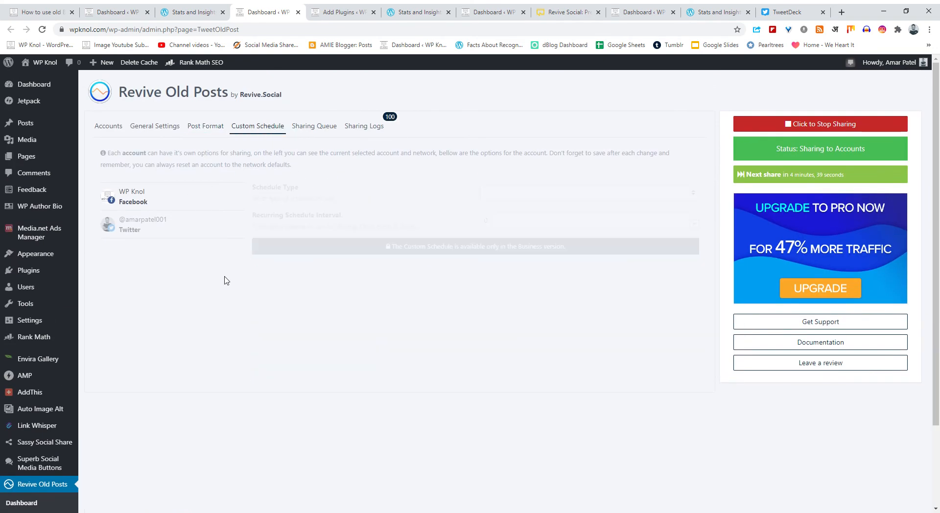
{"action": "left_click", "coordinate": [327, 129]}
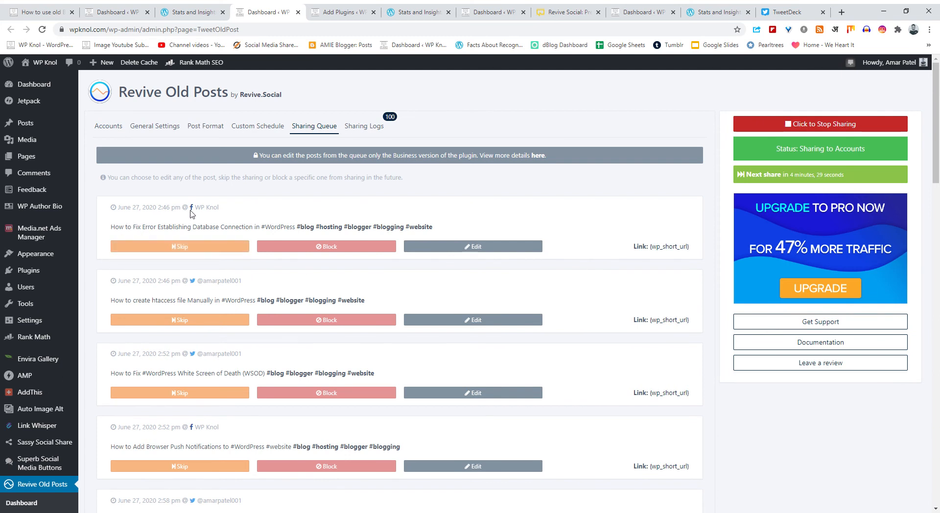
{"action": "left_click", "coordinate": [215, 246]}
{"action": "scroll", "coordinate": [210, 370], "scroll_direction": "down", "scroll_amount": 2}
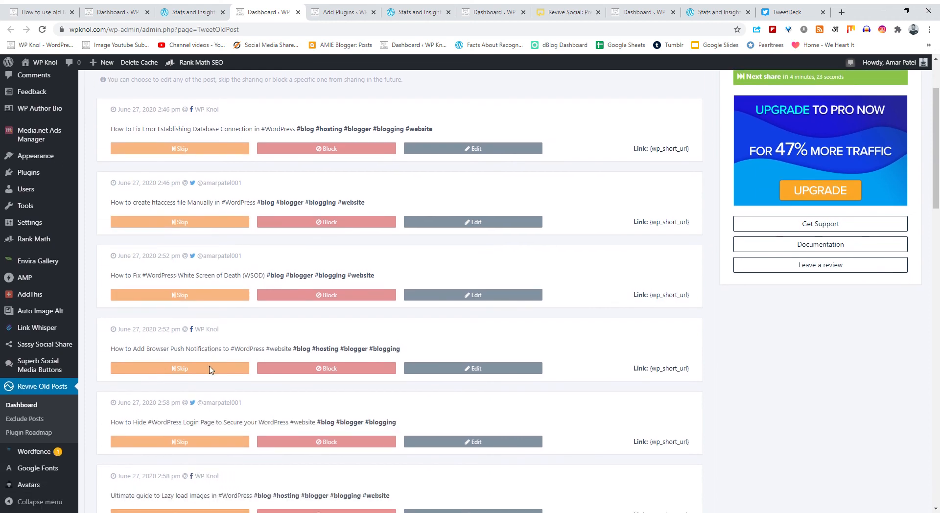
{"action": "left_click", "coordinate": [210, 368]}
{"action": "scroll", "coordinate": [261, 415], "scroll_direction": "down", "scroll_amount": 2}
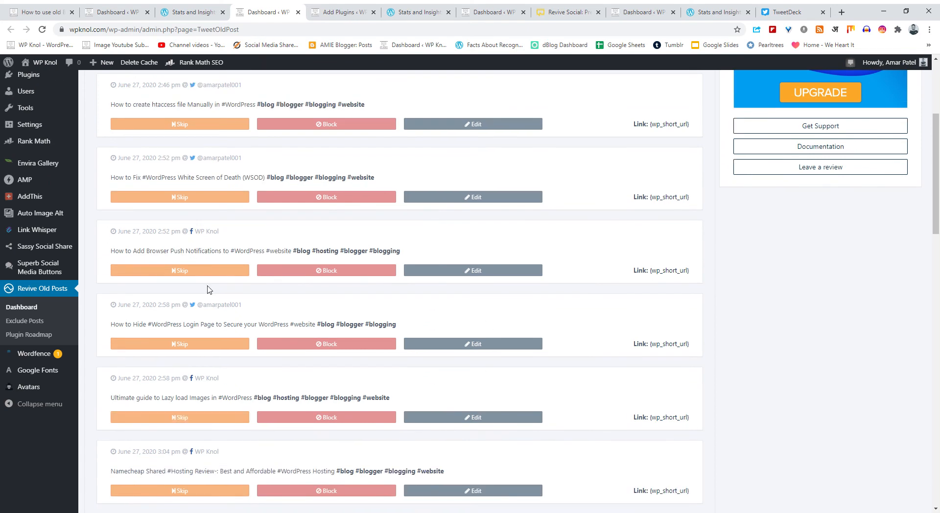
{"action": "left_click", "coordinate": [174, 272]}
{"action": "scroll", "coordinate": [216, 440], "scroll_direction": "down", "scroll_amount": 15}
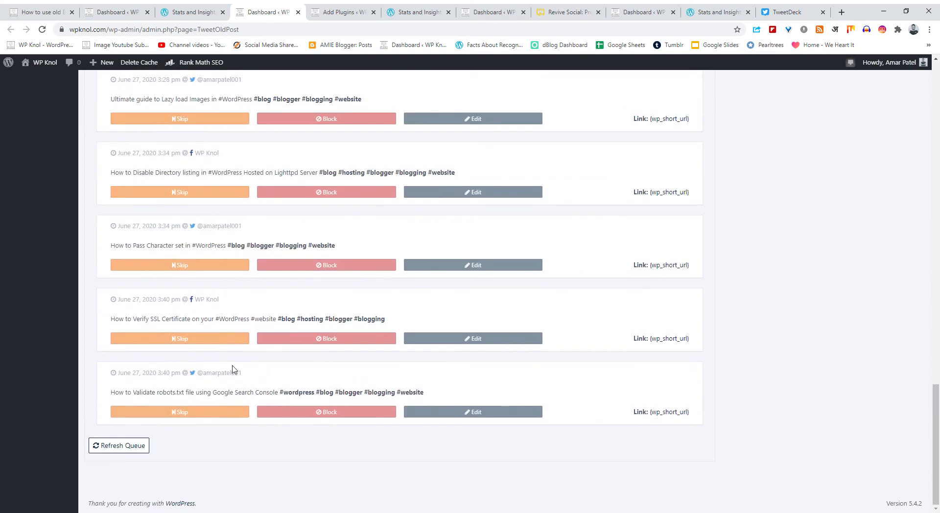
{"action": "scroll", "coordinate": [424, 317], "scroll_direction": "up", "scroll_amount": 5}
{"action": "scroll", "coordinate": [422, 316], "scroll_direction": "up", "scroll_amount": 10}
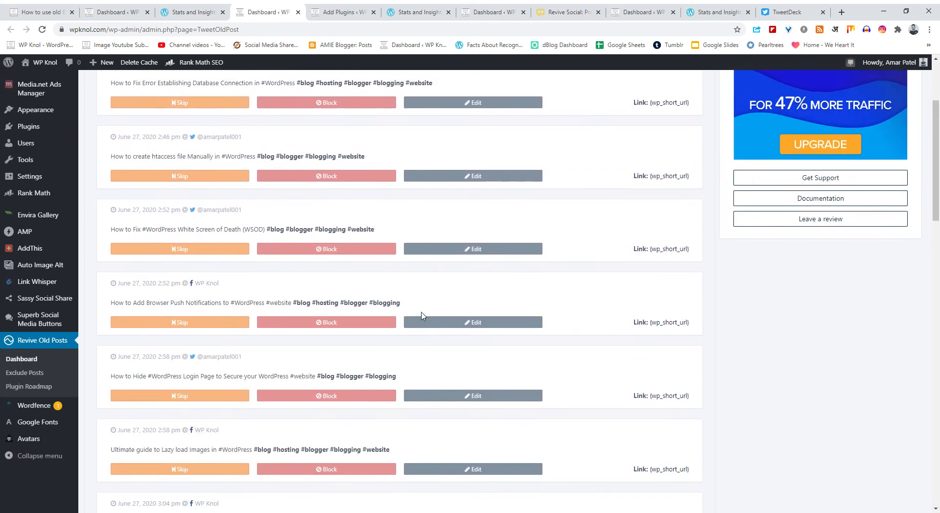
Open the sharing logs and look through the record of posts shared to Facebook and Twitter
{"action": "left_click", "coordinate": [368, 128]}
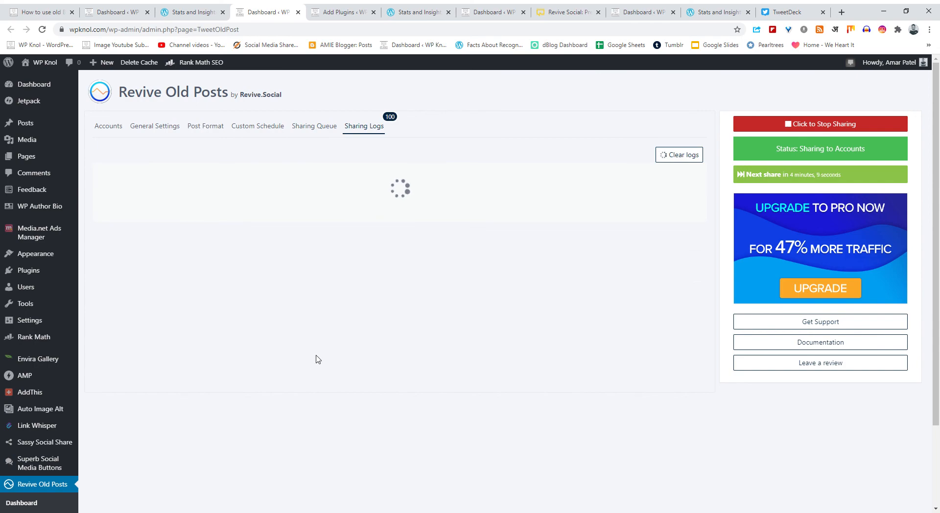
{"action": "scroll", "coordinate": [357, 304], "scroll_direction": "down", "scroll_amount": 5}
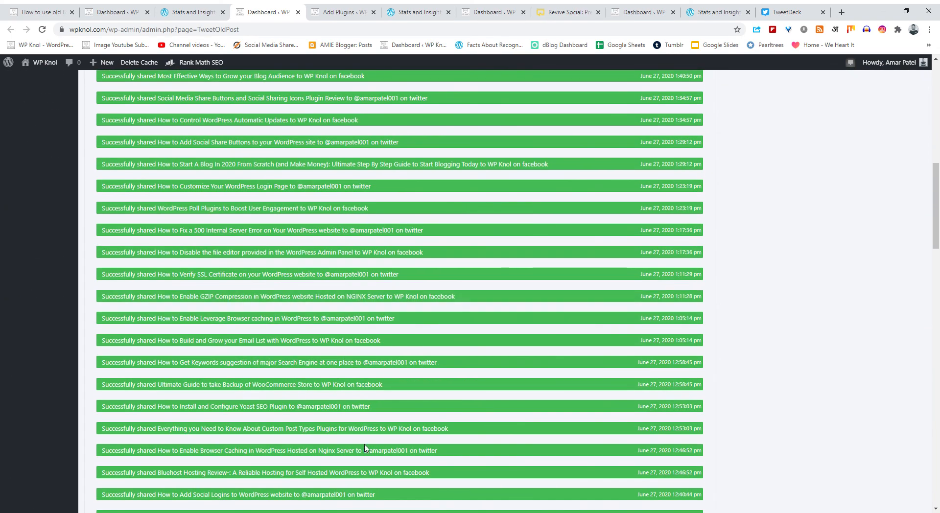
{"action": "scroll", "coordinate": [365, 448], "scroll_direction": "down", "scroll_amount": 10}
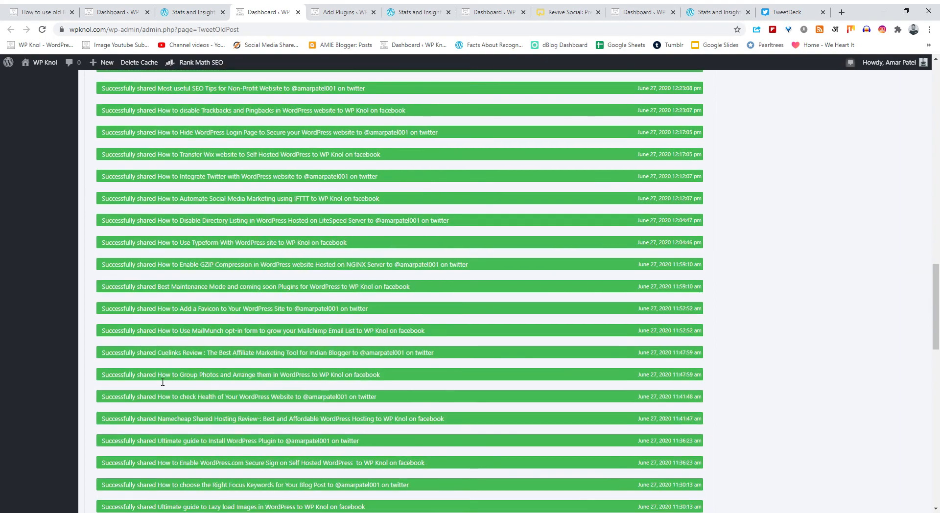
Return to the start of the sharing logs, and review the connected accounts and the general sharing settings
{"action": "scroll", "coordinate": [234, 443], "scroll_direction": "up", "scroll_amount": 12}
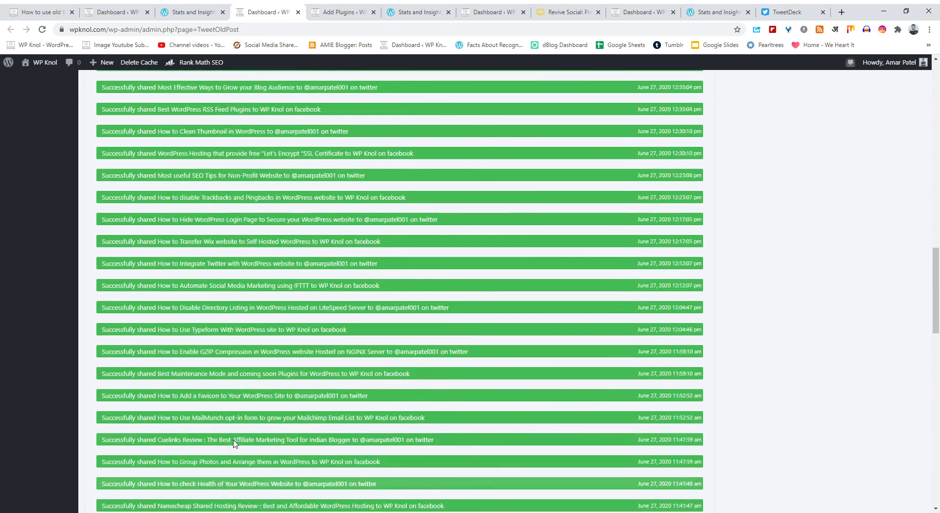
{"action": "scroll", "coordinate": [234, 443], "scroll_direction": "up", "scroll_amount": 8}
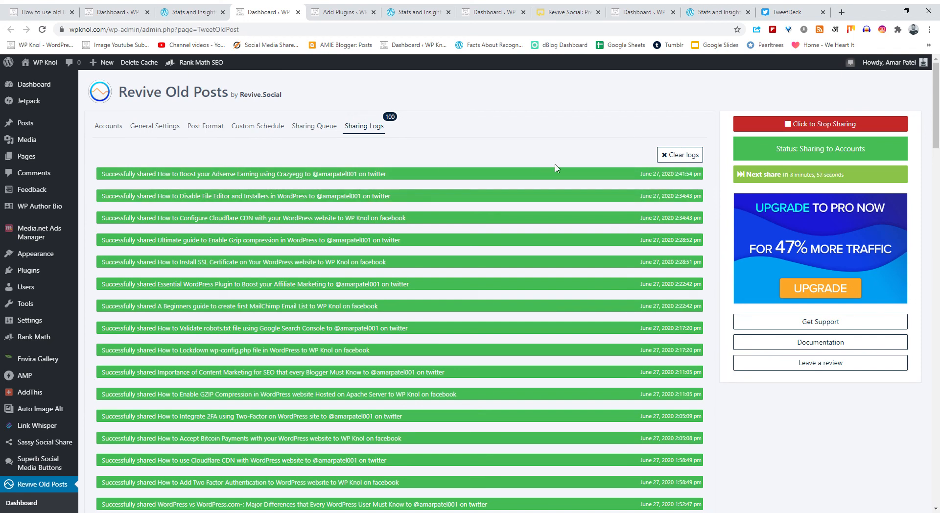
{"action": "left_click", "coordinate": [116, 127]}
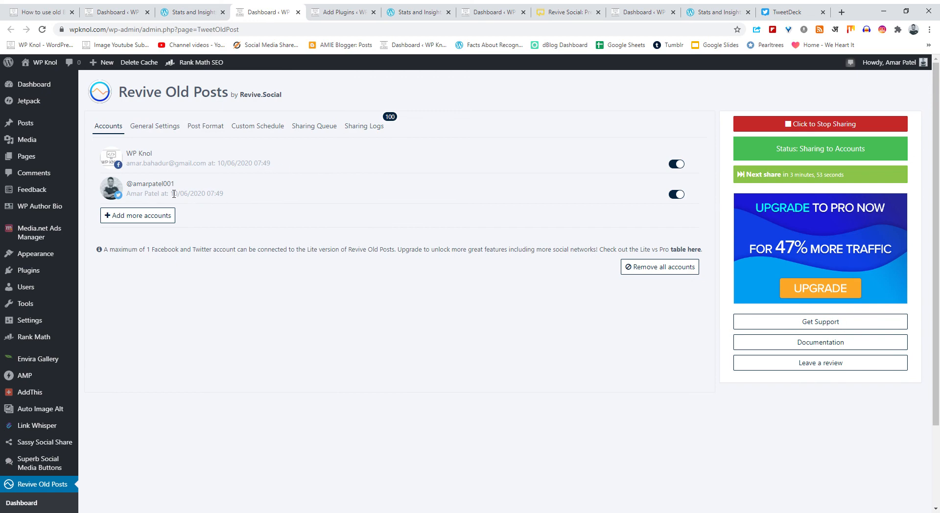
{"action": "left_click", "coordinate": [148, 128]}
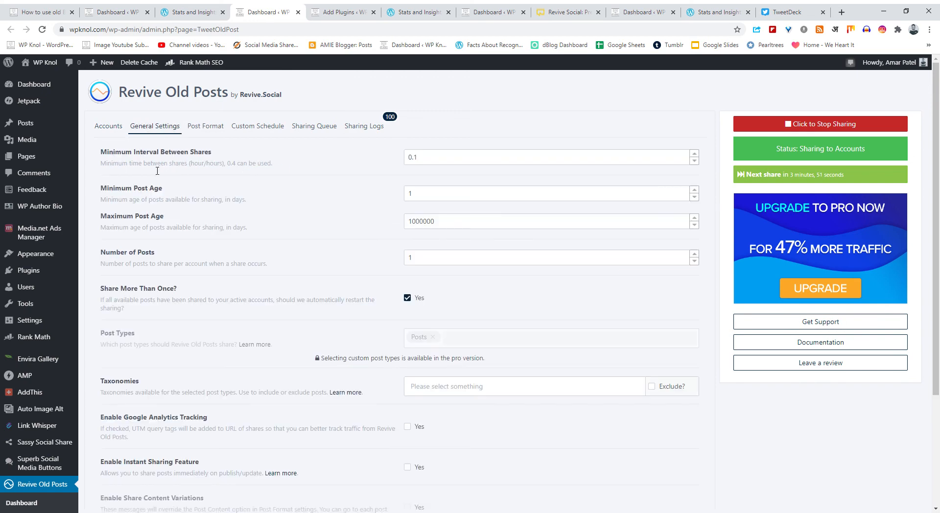
Examine the Twitter account's post format, from the share content and maximum characters down to the hashtags and campaign fields
{"action": "left_click", "coordinate": [208, 130]}
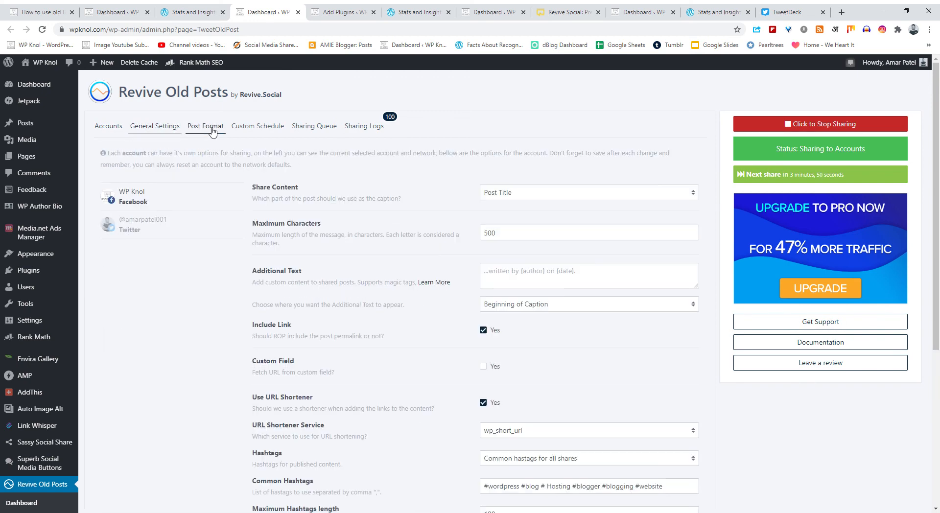
{"action": "left_click", "coordinate": [158, 219]}
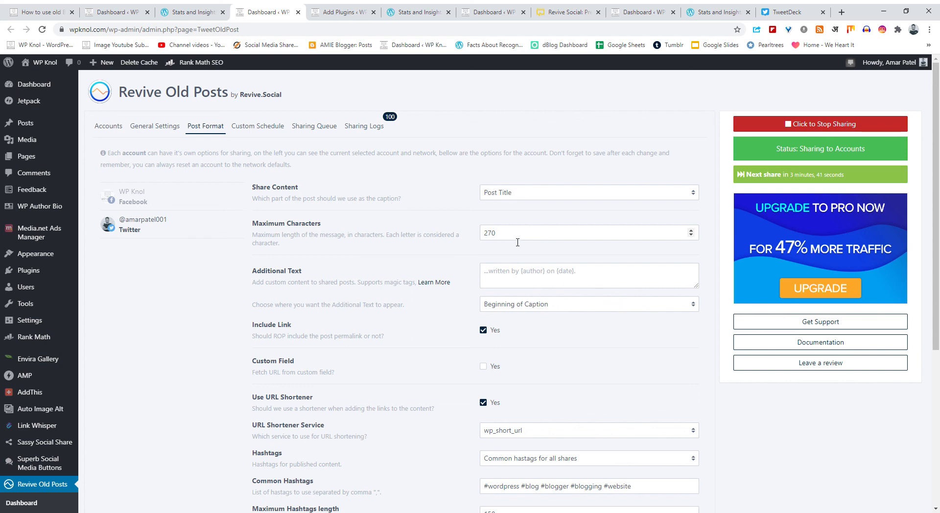
{"action": "scroll", "coordinate": [465, 333], "scroll_direction": "down", "scroll_amount": 2}
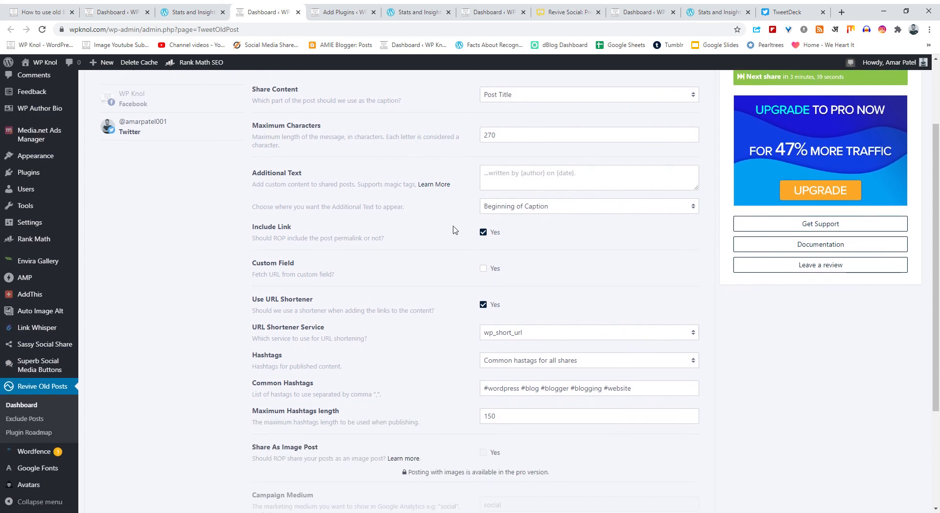
{"action": "scroll", "coordinate": [529, 369], "scroll_direction": "down", "scroll_amount": 1}
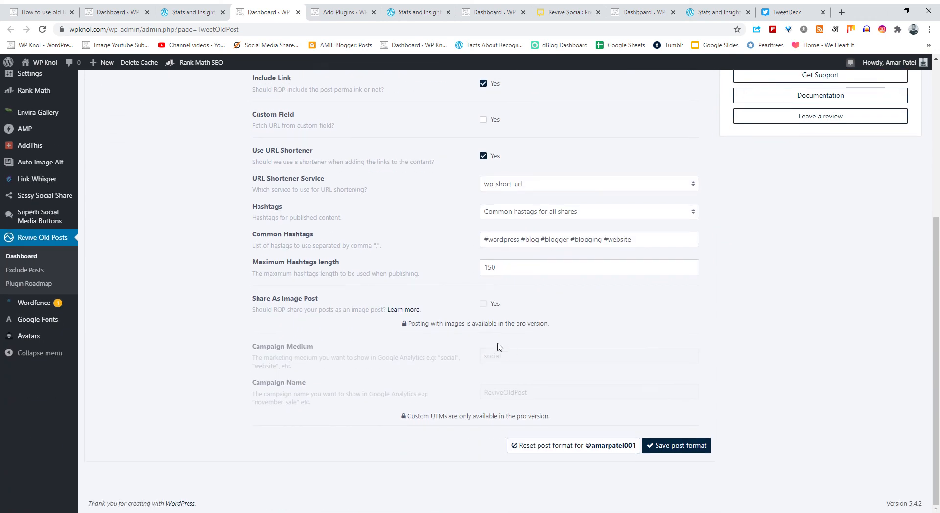
{"action": "scroll", "coordinate": [493, 348], "scroll_direction": "up", "scroll_amount": 3}
Review the Facebook account's post format again, including its link and hashtag options, and return to the connected accounts
{"action": "left_click", "coordinate": [142, 201]}
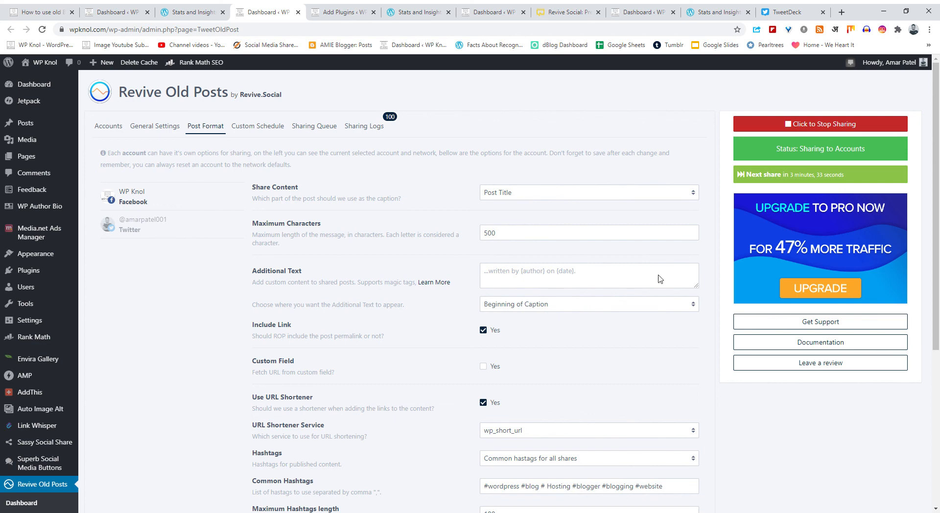
{"action": "scroll", "coordinate": [413, 343], "scroll_direction": "down", "scroll_amount": 3}
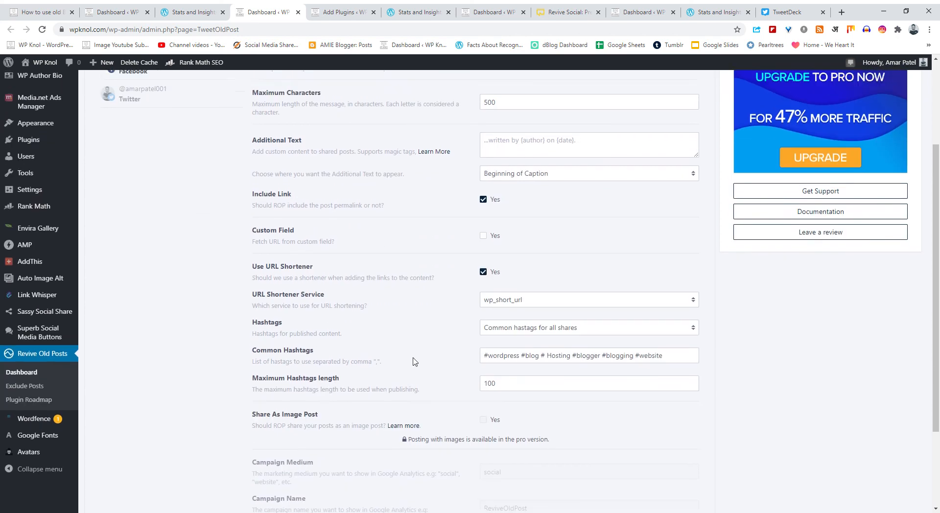
{"action": "scroll", "coordinate": [413, 360], "scroll_direction": "up", "scroll_amount": 3}
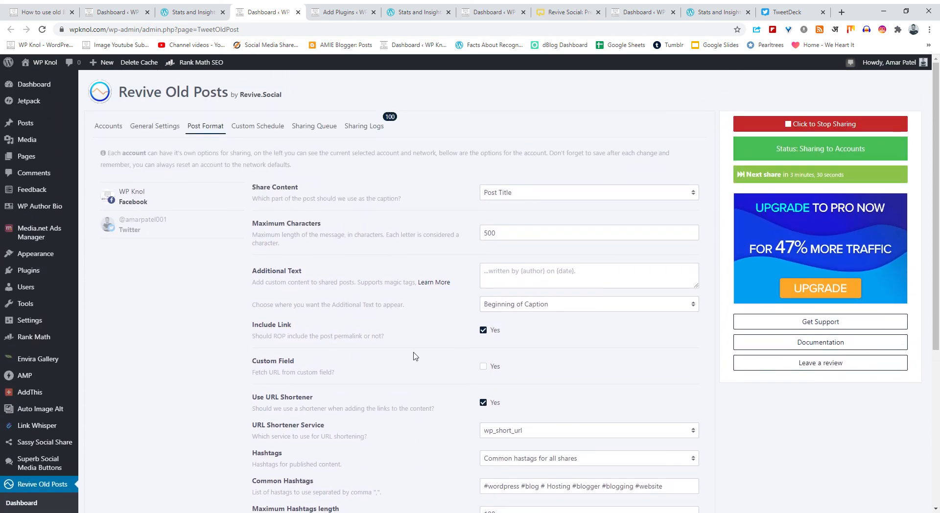
{"action": "left_click", "coordinate": [193, 230]}
{"action": "left_click", "coordinate": [117, 127]}
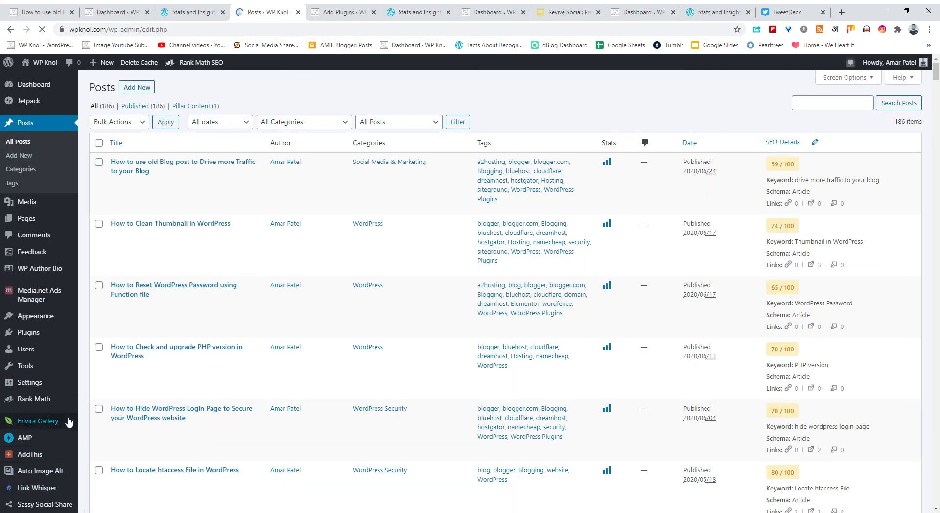
Reopen the Revive Old Posts dashboard from the posts list, and display the social networks offered for adding more accounts
{"action": "scroll", "coordinate": [68, 422], "scroll_direction": "down", "scroll_amount": 3}
{"action": "mouse_move", "coordinate": [41, 434]}
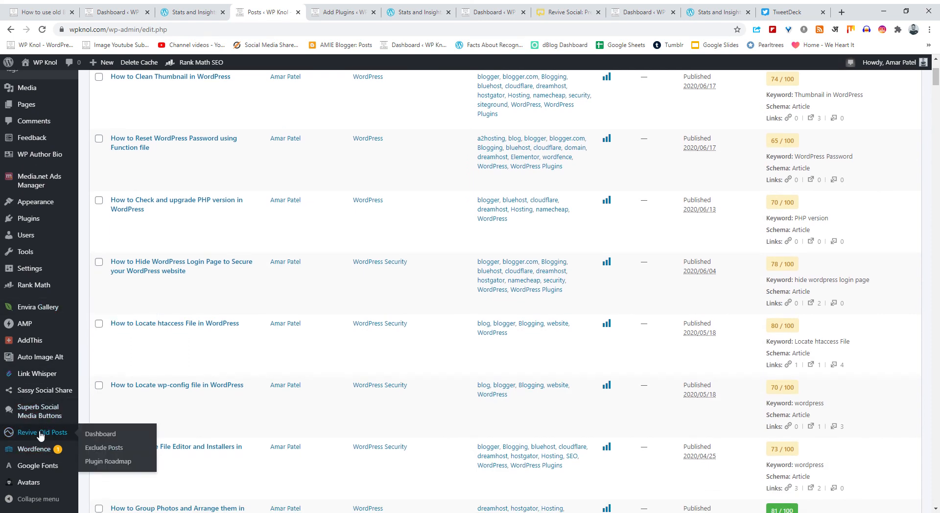
{"action": "left_click", "coordinate": [101, 434]}
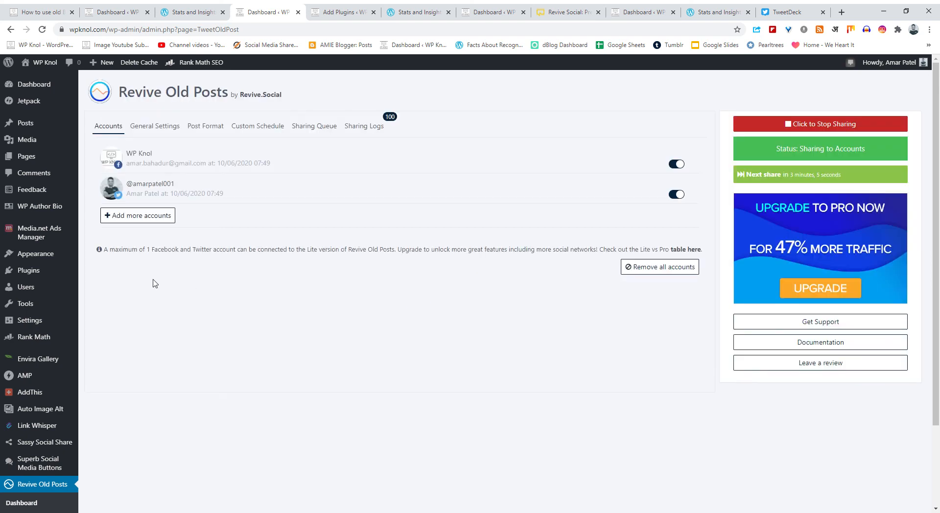
{"action": "left_click", "coordinate": [156, 216]}
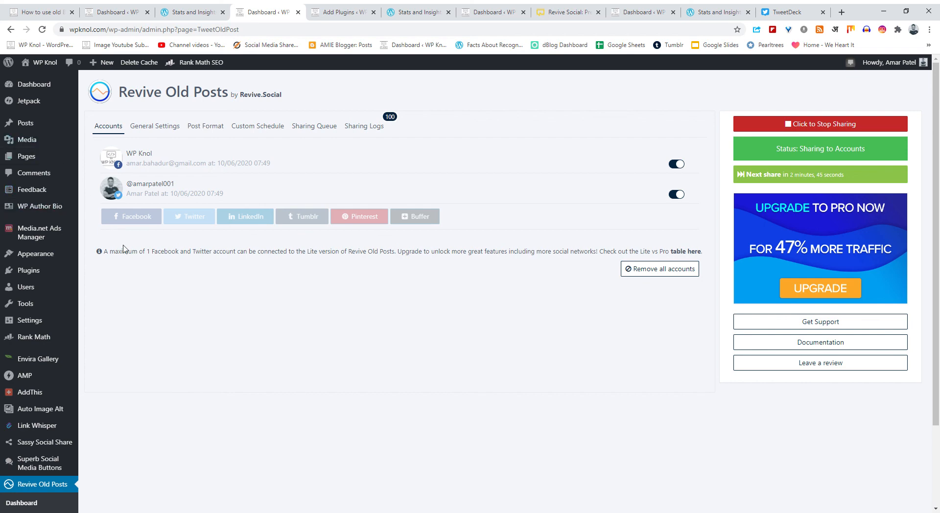
Switch to the blog article on driving traffic with old posts, and go back to its title
{"action": "left_click", "coordinate": [47, 14]}
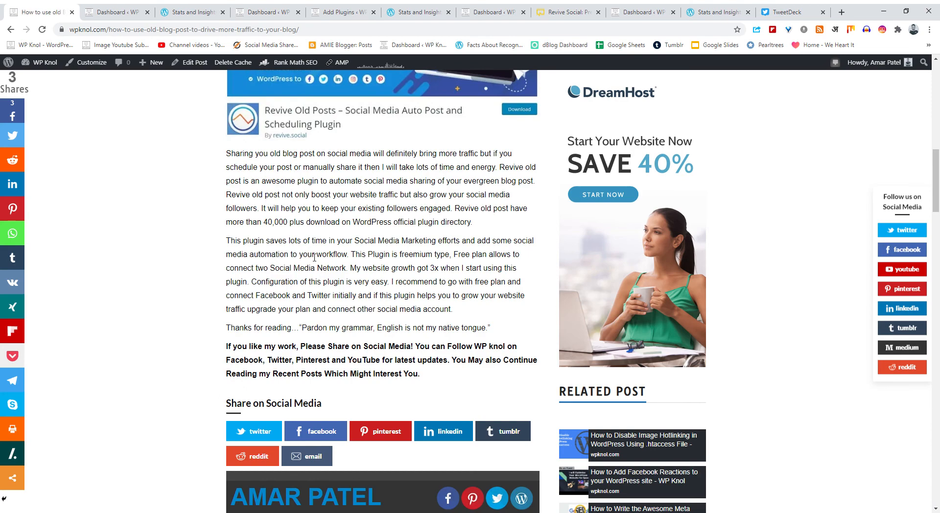
{"action": "scroll", "coordinate": [314, 257], "scroll_direction": "up", "scroll_amount": 15}
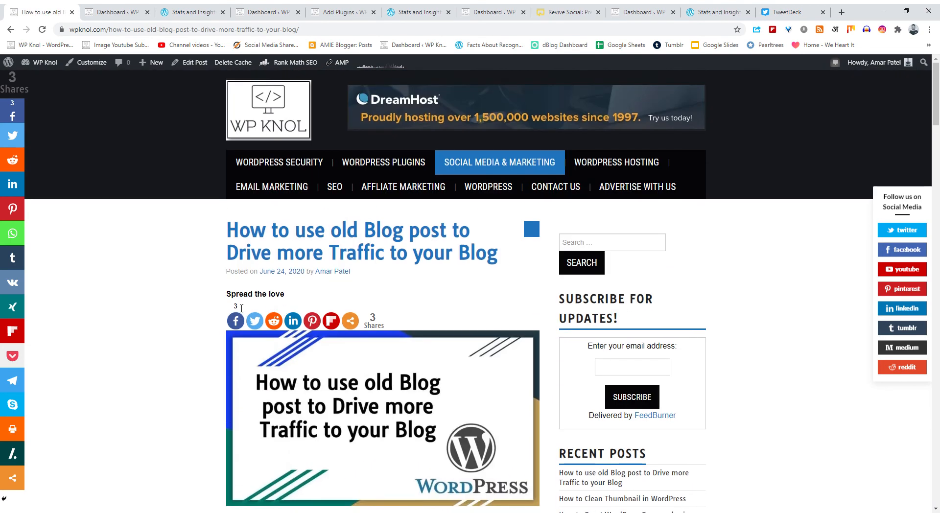